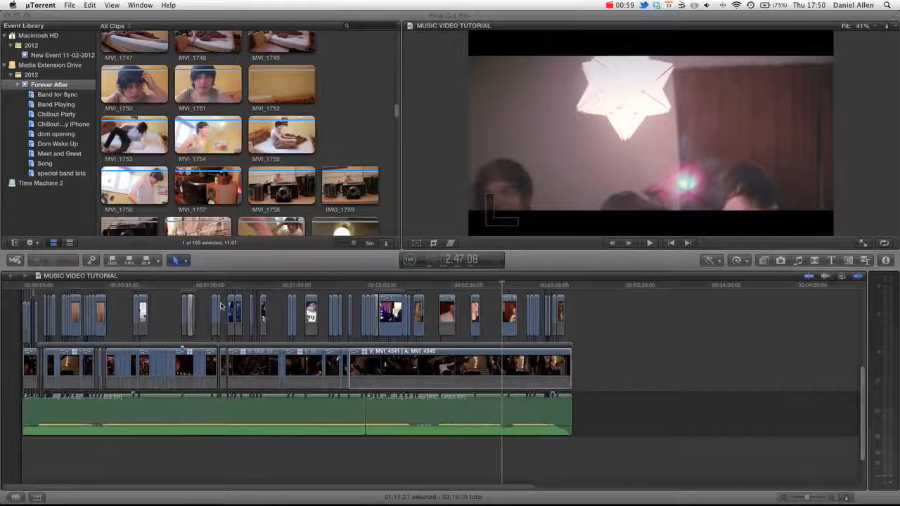
- Enlarge the timeline area vertically to make room for the connected clips stacked above the primary storyline
scroll(221, 305, "up", 1)
left_click(253, 253)
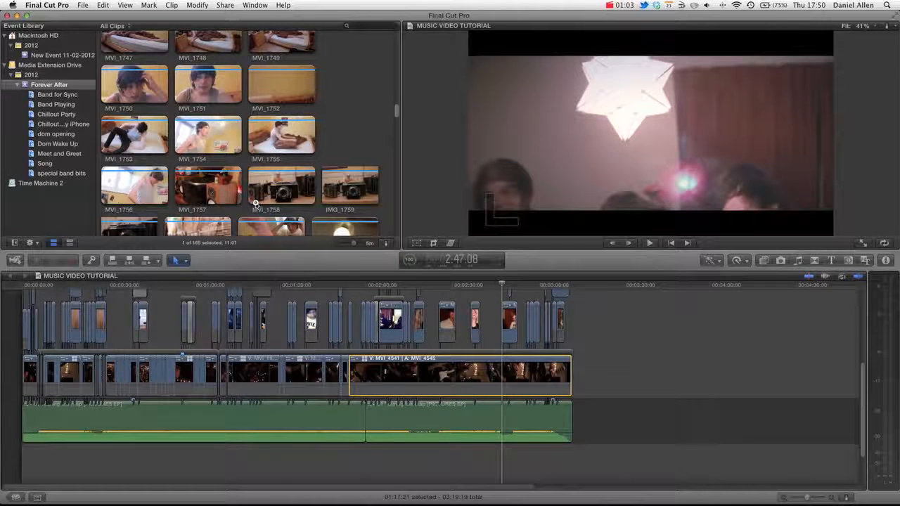
left_click_drag(263, 256, 265, 196)
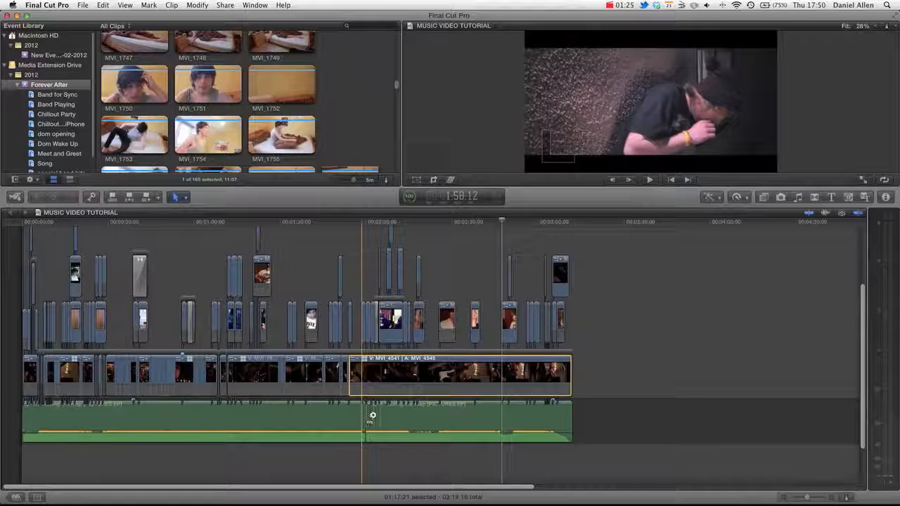
left_click_drag(423, 415, 344, 420)
key("super+z")
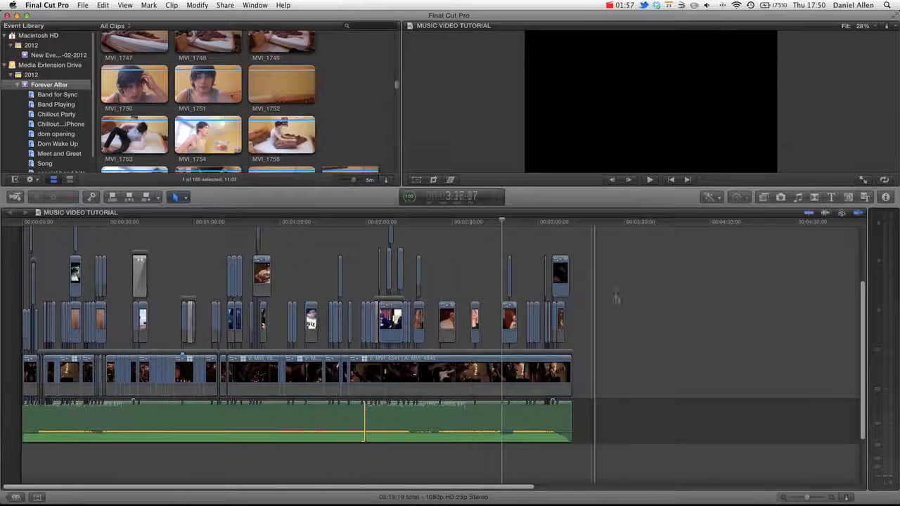
- Disable all connected clips above the primary storyline and examine the multicam clips underneath
left_click_drag(641, 320, 21, 239)
key("v")
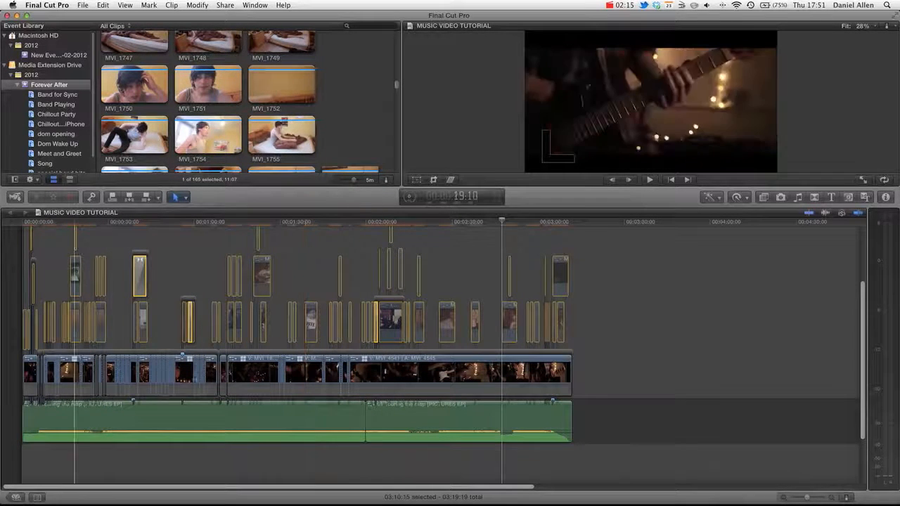
key("super+equal")
key("super+equal")
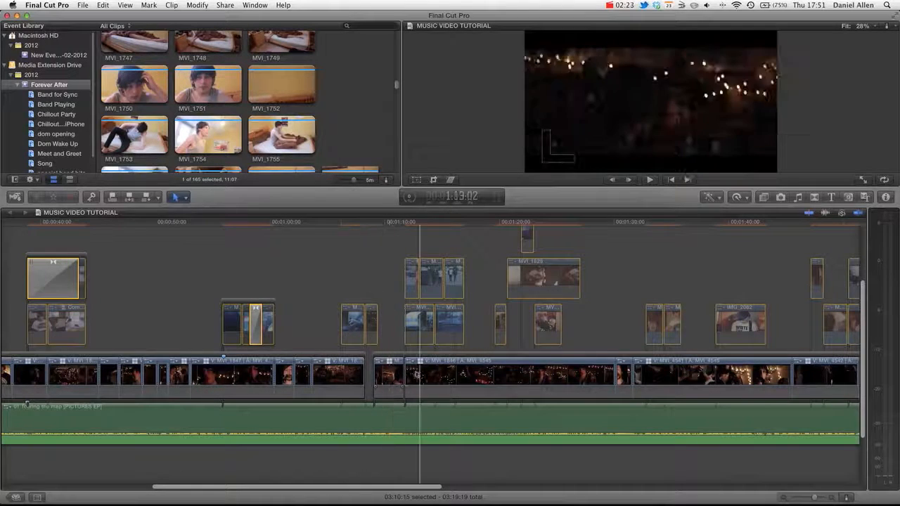
scroll(451, 372, "right", 10)
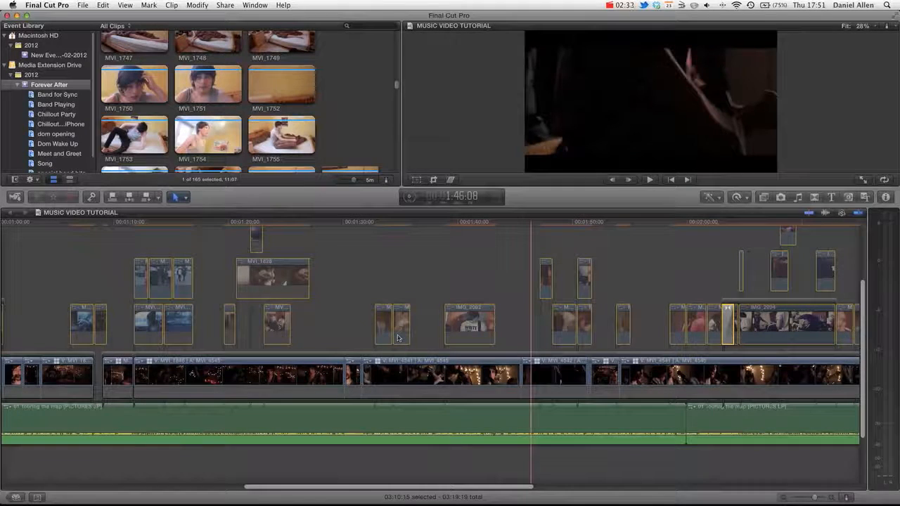
- Re-enable the selected connected clips above the primary storyline and clear the selection
key("ctrl+minus")
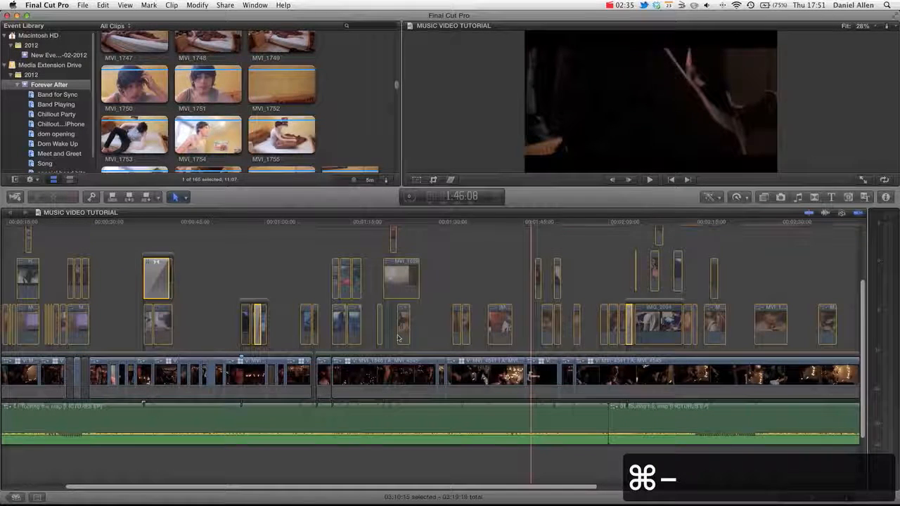
key("super+minus")
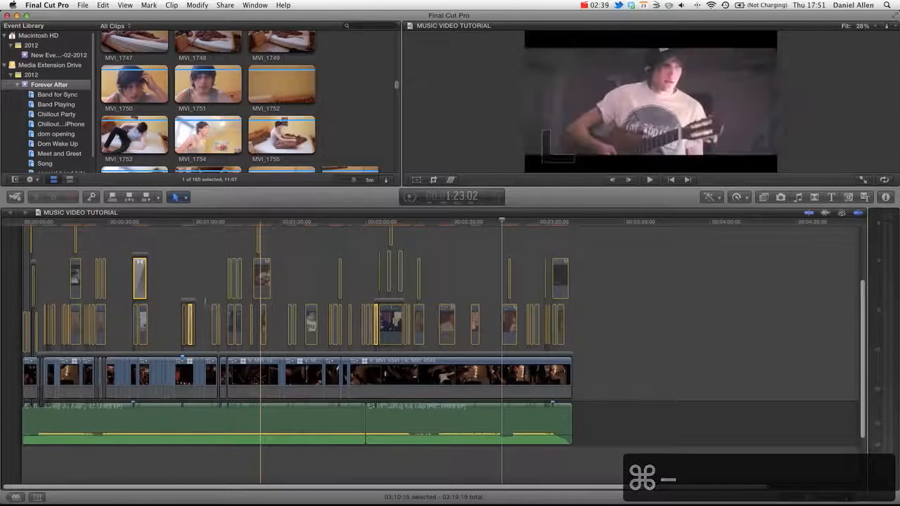
key("v")
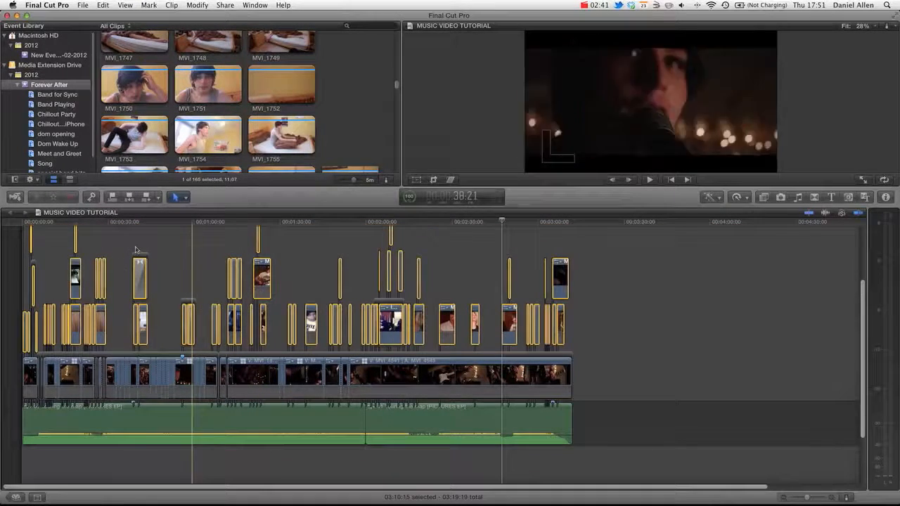
left_click(175, 252)
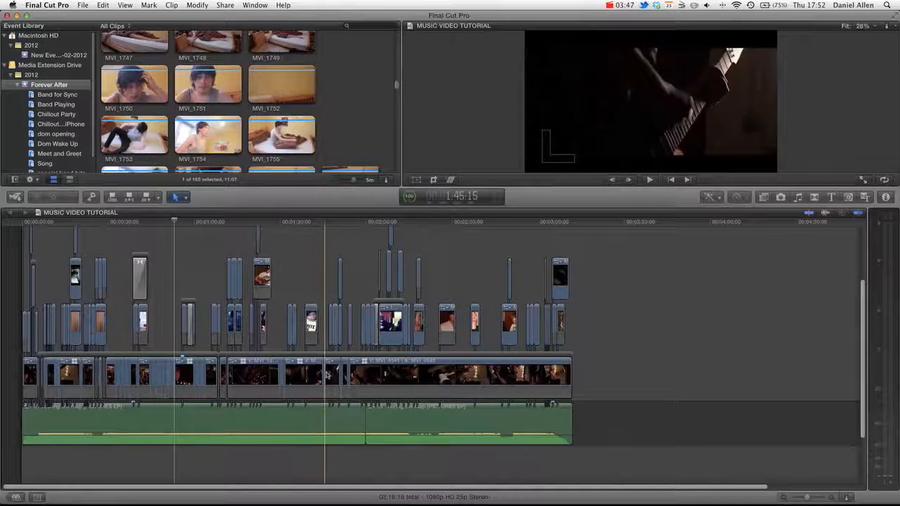
- Select every connected clip above the primary storyline, disable them all and clear the selection
left_click_drag(393, 303, 22, 234)
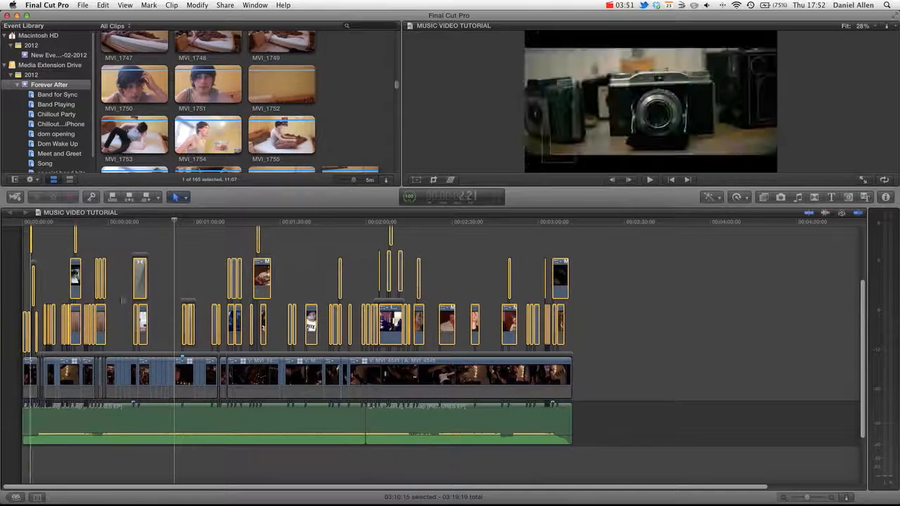
key("v")
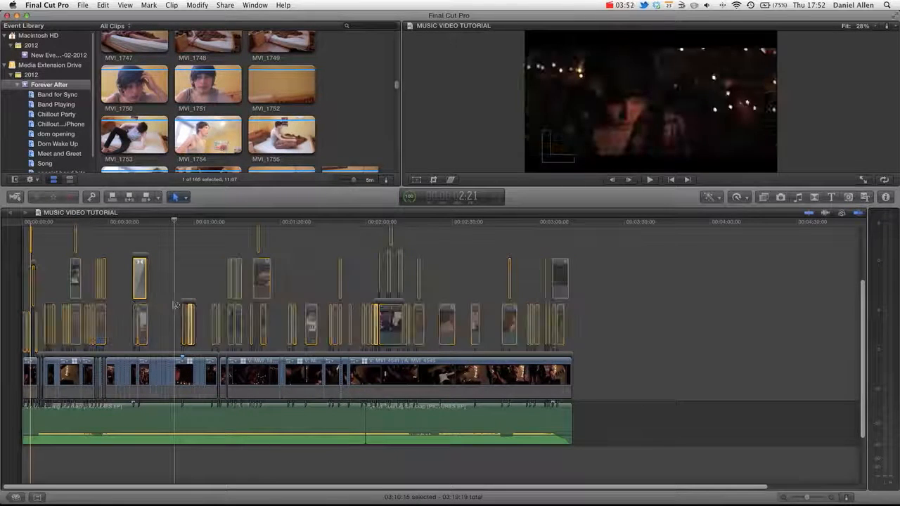
left_click(456, 254)
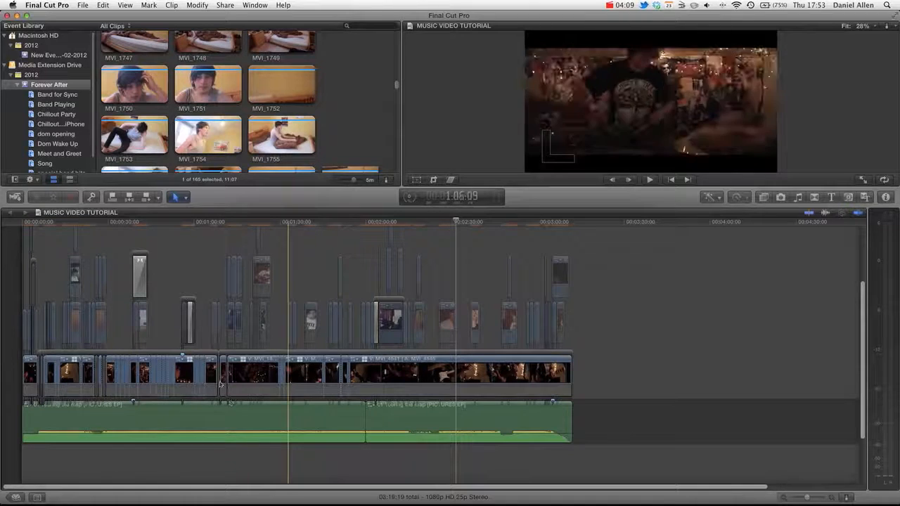
- Select the long multicam clip at the end of the primary storyline and play it from 2:20:15 to 2:25:09
left_click(425, 370)
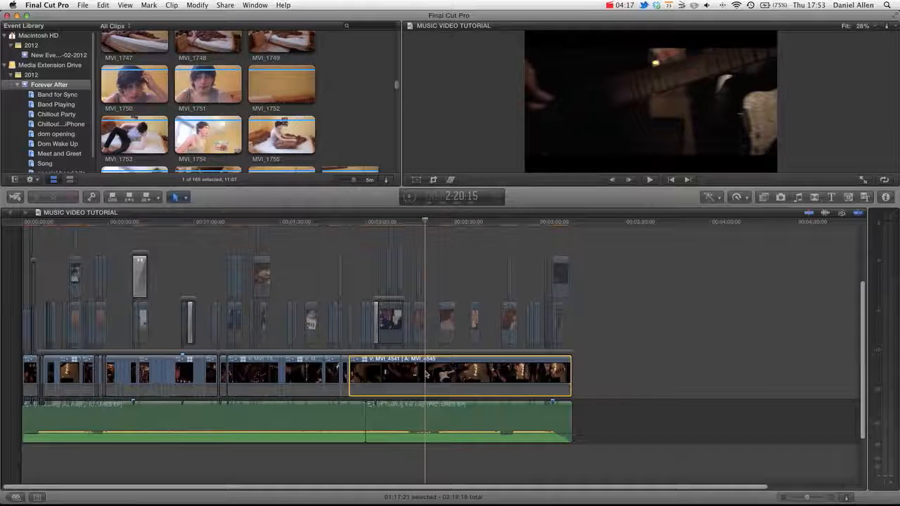
key("space")
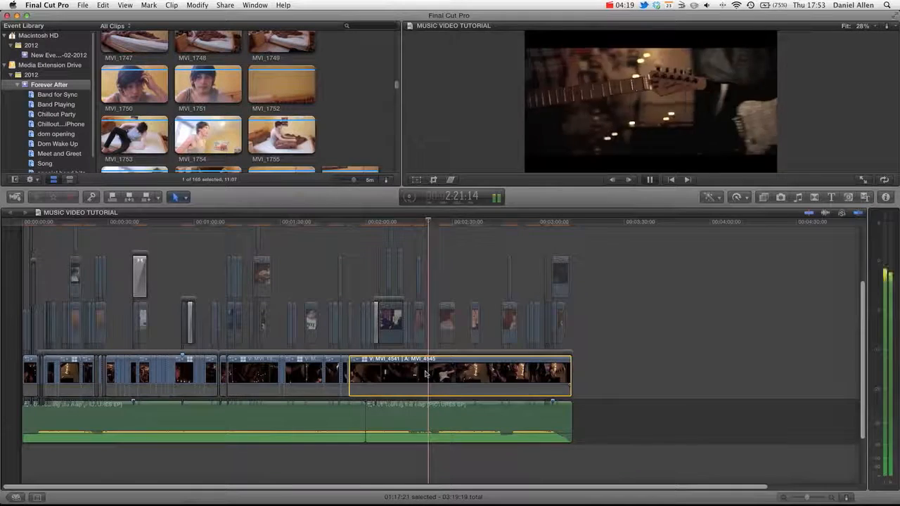
key("XF86AudioRaiseVolume")
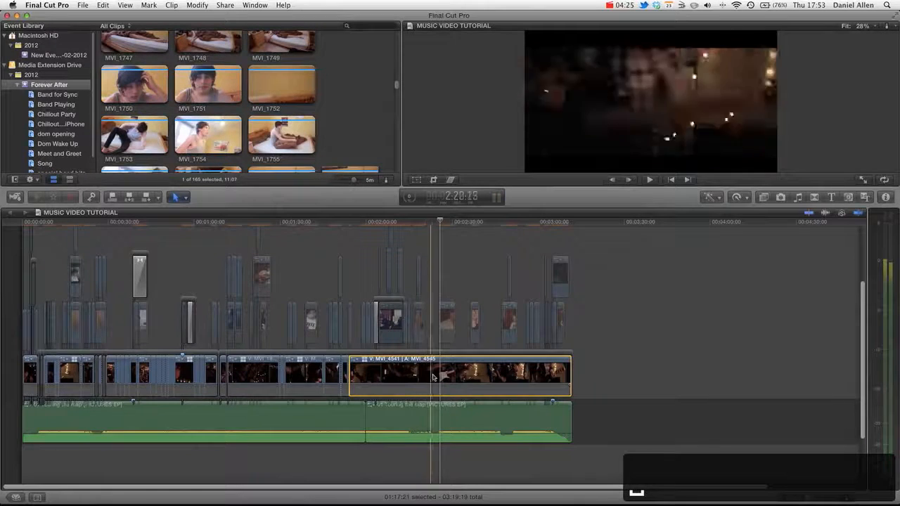
key("space")
key("super+equal")
key("super+equal")
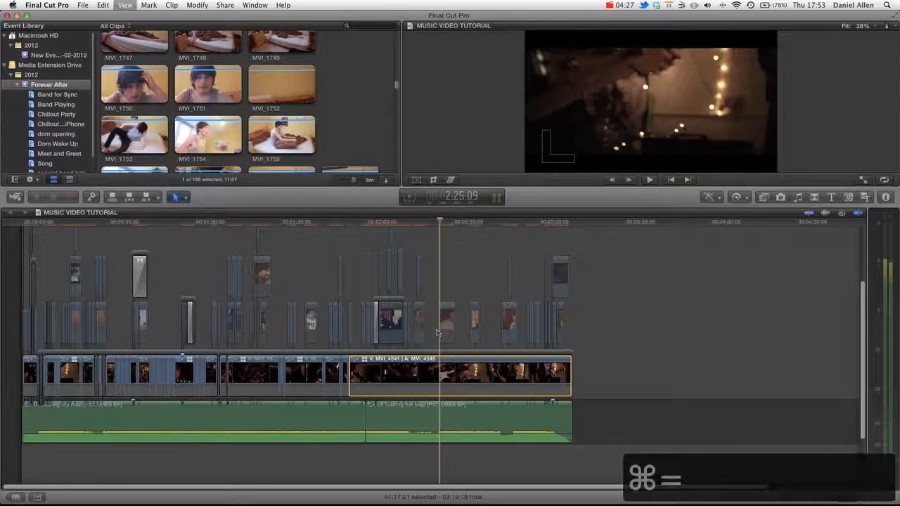
key("super+equal")
key("super+equal")
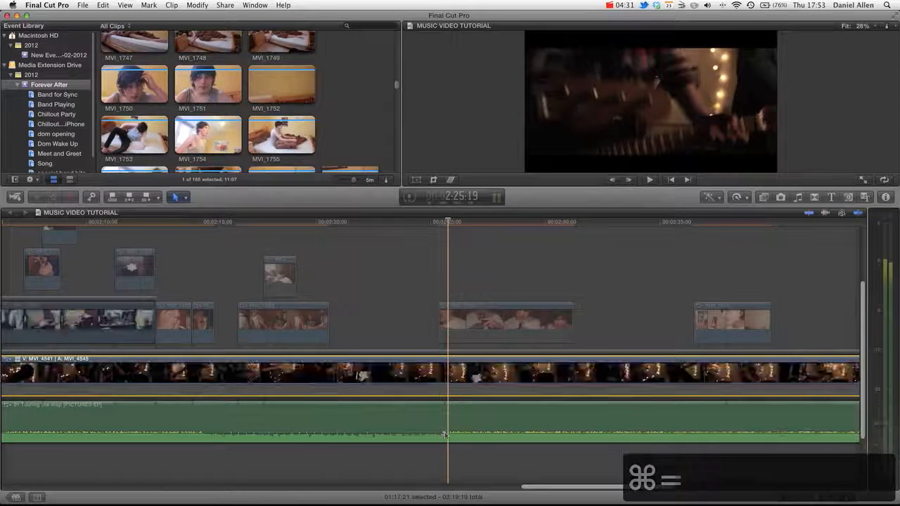
scroll(444, 434, "down", 5)
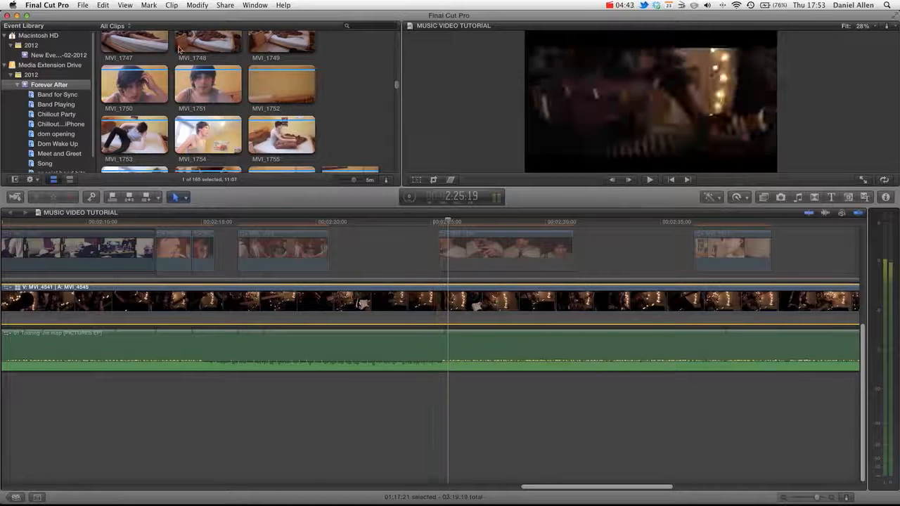
- Show the events on the second display and open the Angle Viewer with an enlarged viewing area
left_click(254, 5)
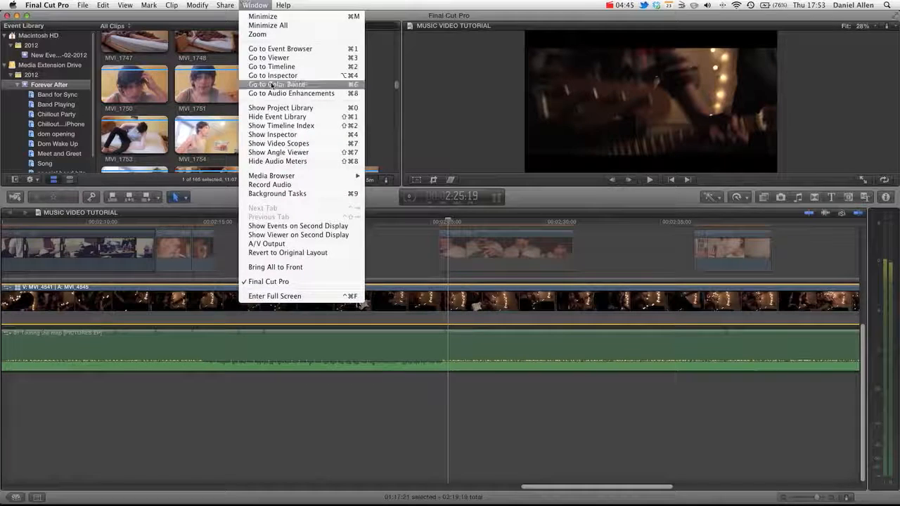
left_click(294, 226)
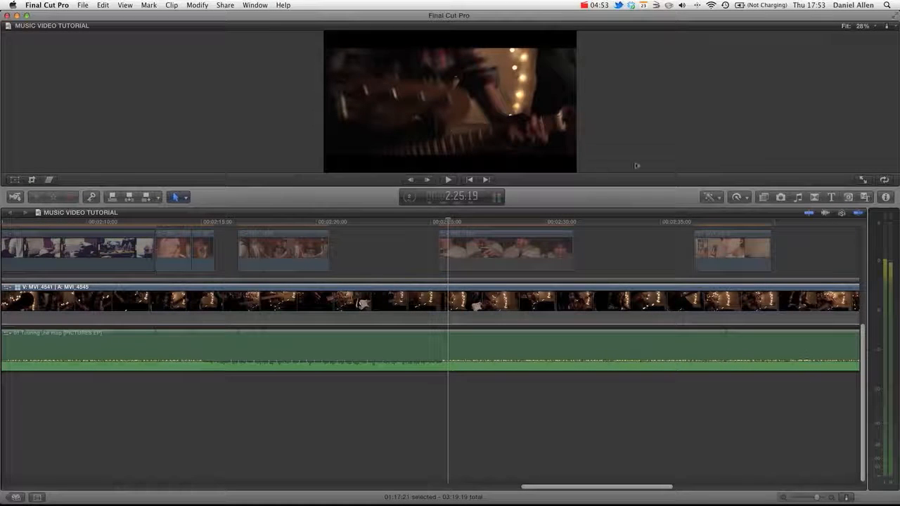
left_click(886, 26)
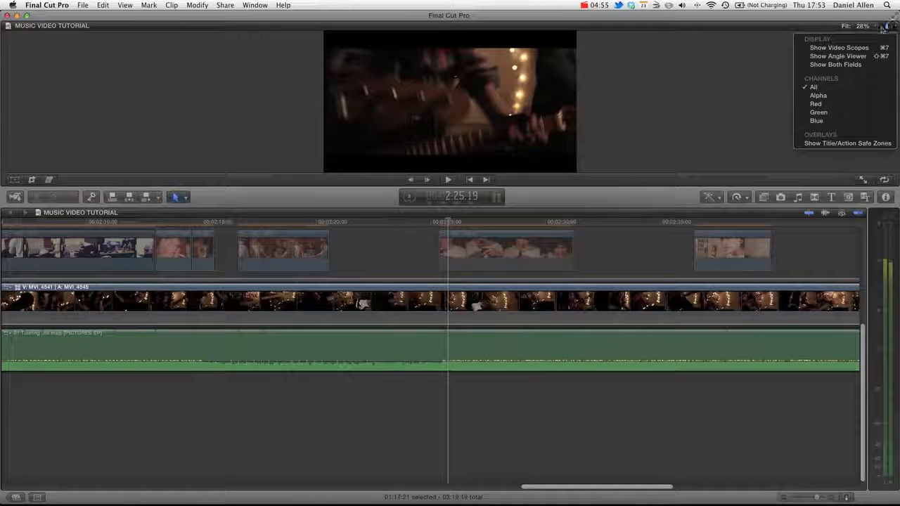
left_click(836, 57)
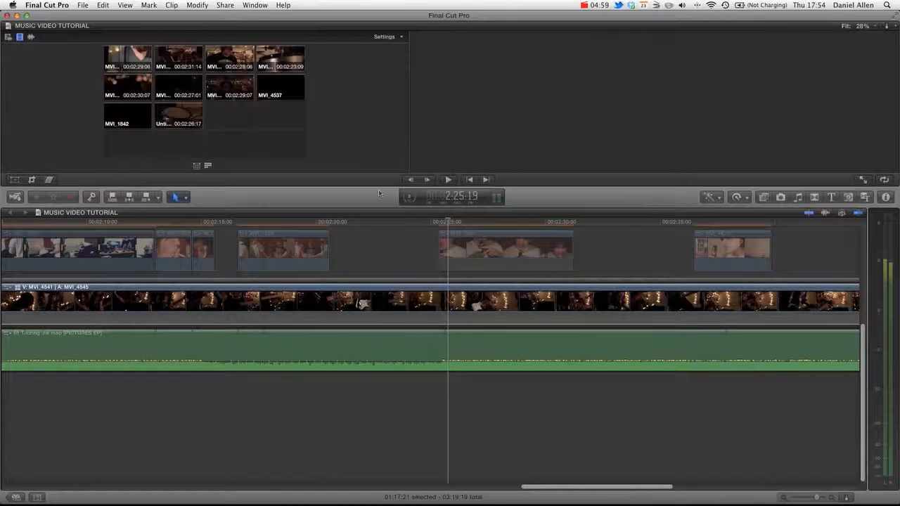
left_click_drag(378, 198, 375, 261)
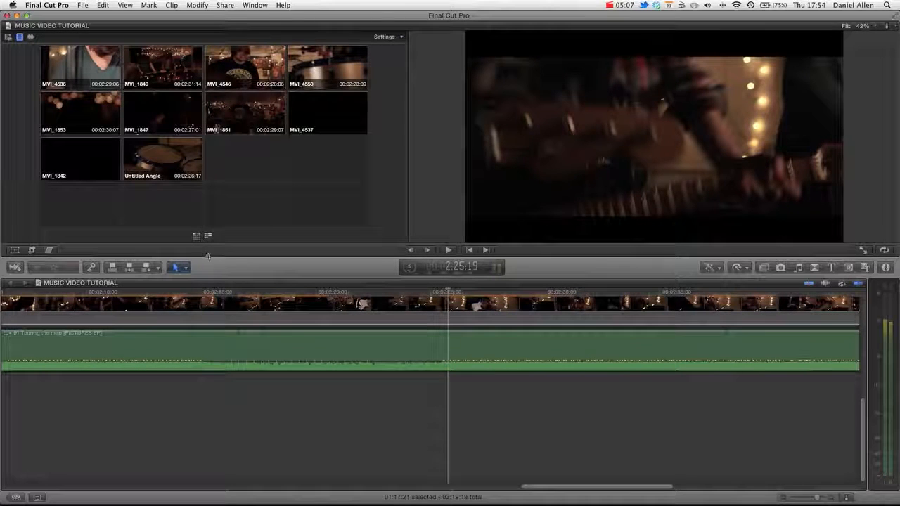
- Examine the camera angles in both banks of the Angle Viewer, ending on the first bank
left_click(197, 238)
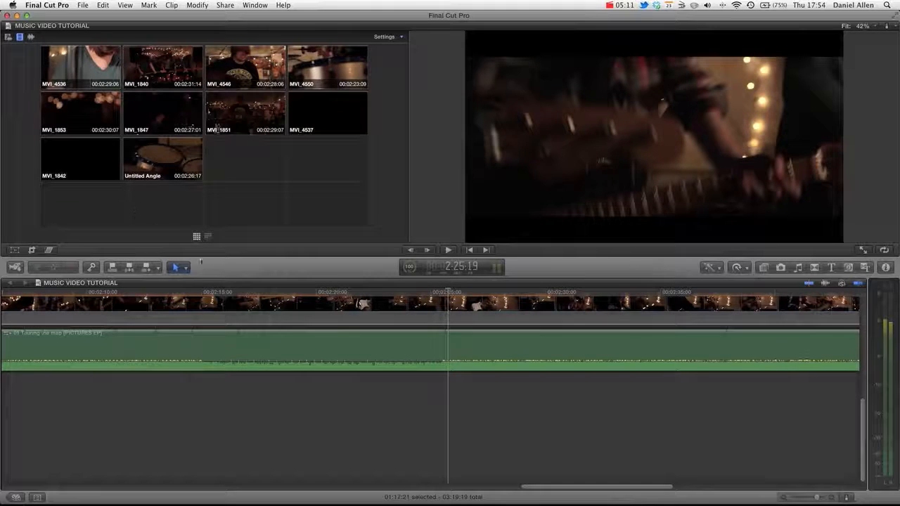
left_click(208, 236)
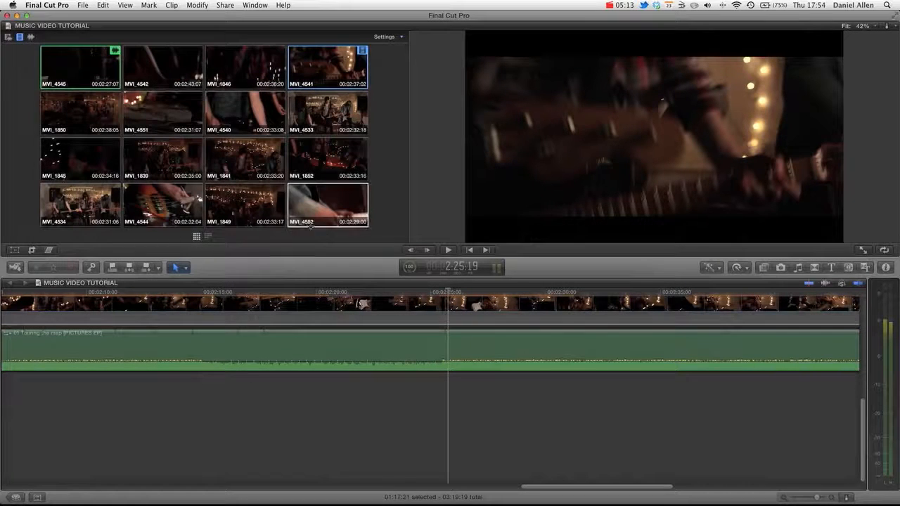
left_click(205, 237)
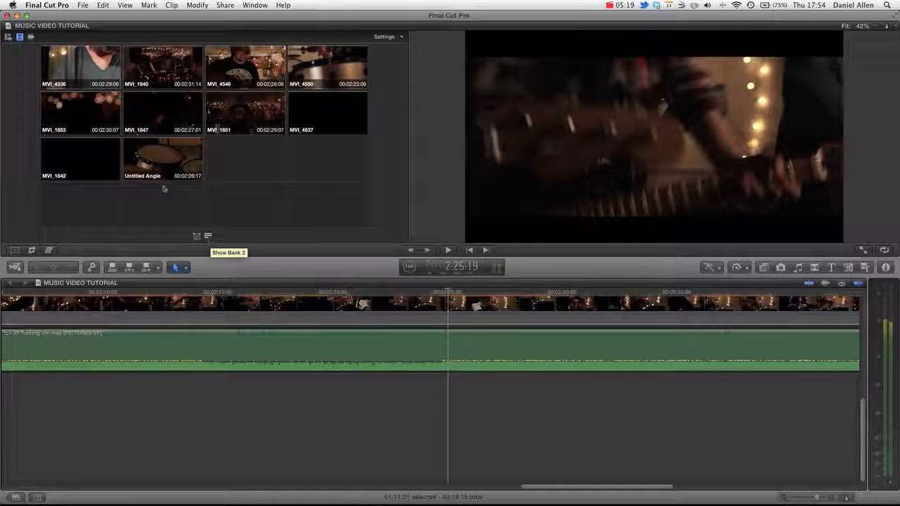
left_click(197, 238)
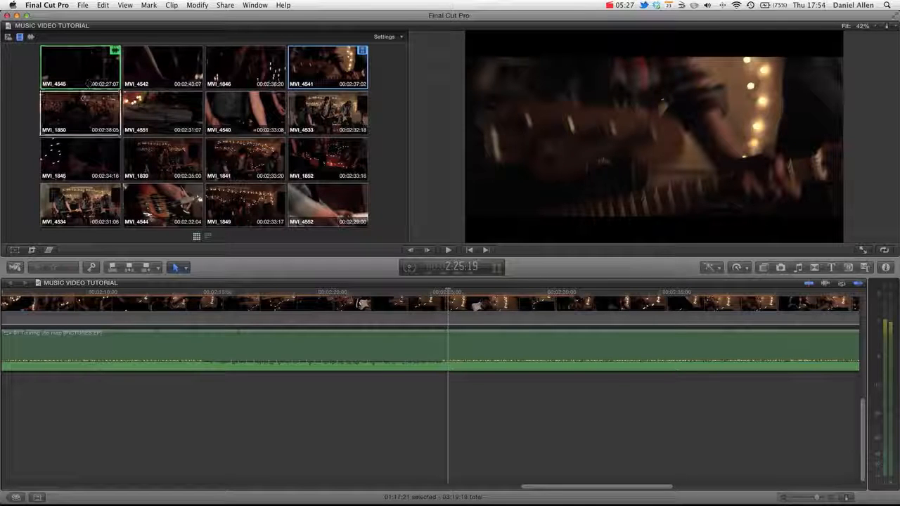
- Select the last multicam clip and play it from about 2:25 to 2:31:01 while watching all angles
left_click(340, 325)
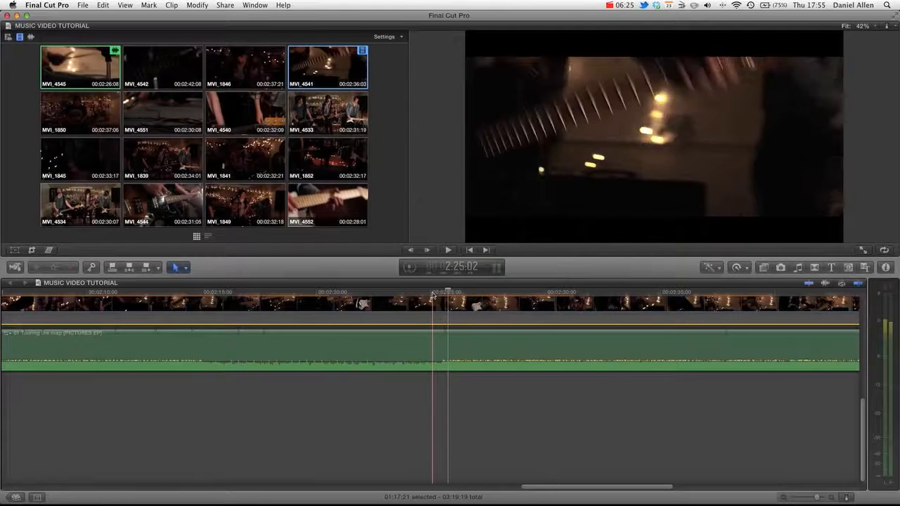
key("space")
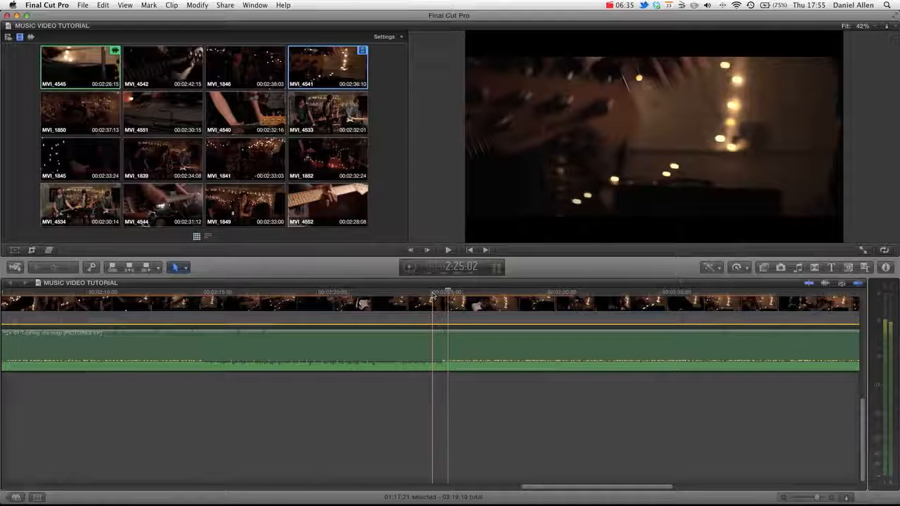
key("space")
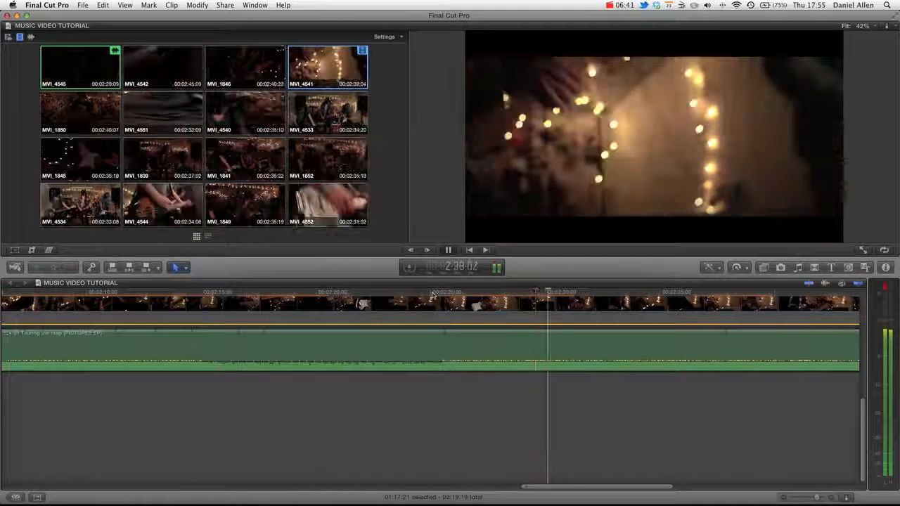
key("space")
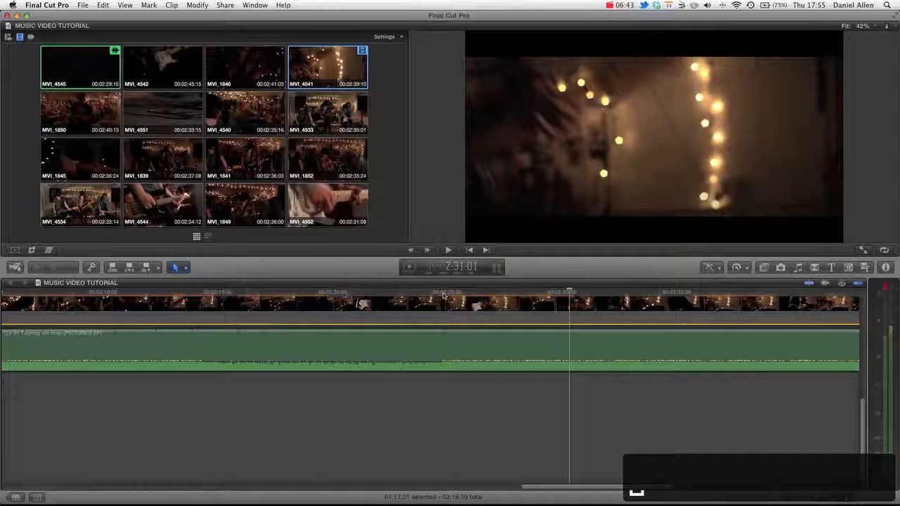
- Cut the multicam clip at 2:25:09 and switch the video to angle MVI_4533 from there
left_click(437, 293)
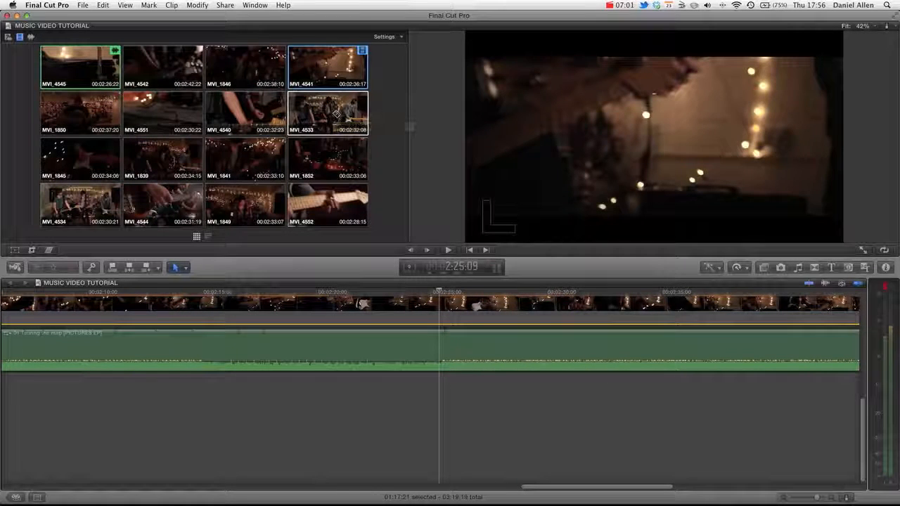
left_click(333, 112)
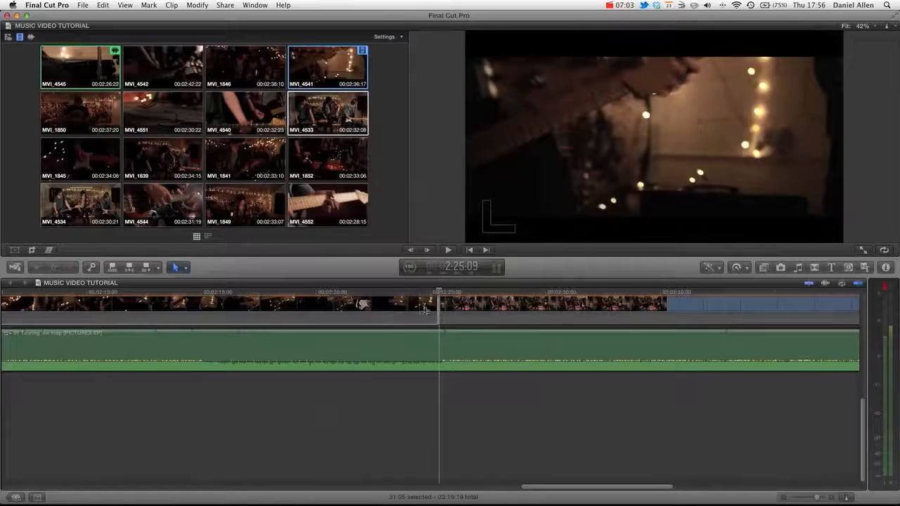
scroll(428, 319, "up", 4)
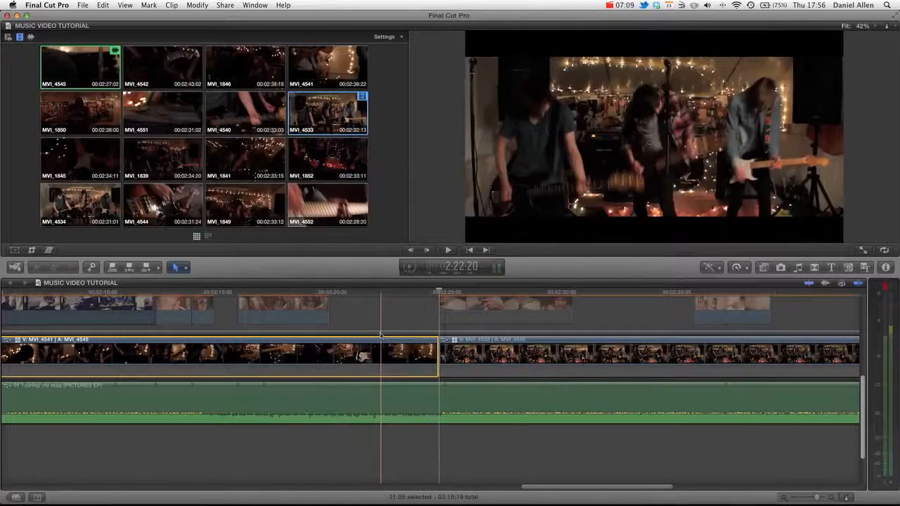
- Select the edit point at 2:25:09, then hide the Angle Viewer to play across the cut in the full viewer
left_click(381, 334)
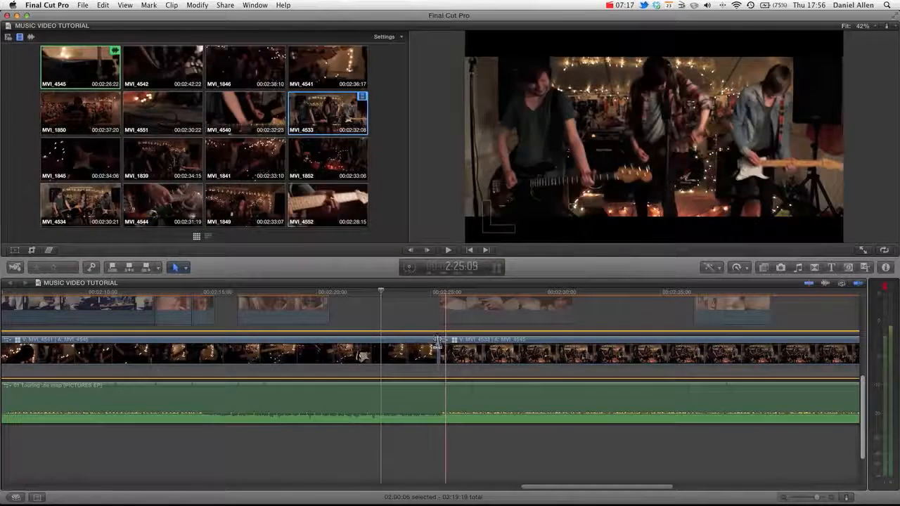
mouse_move(438, 356)
left_mouse_down()
mouse_move(465, 354)
mouse_move(441, 345)
left_mouse_up()
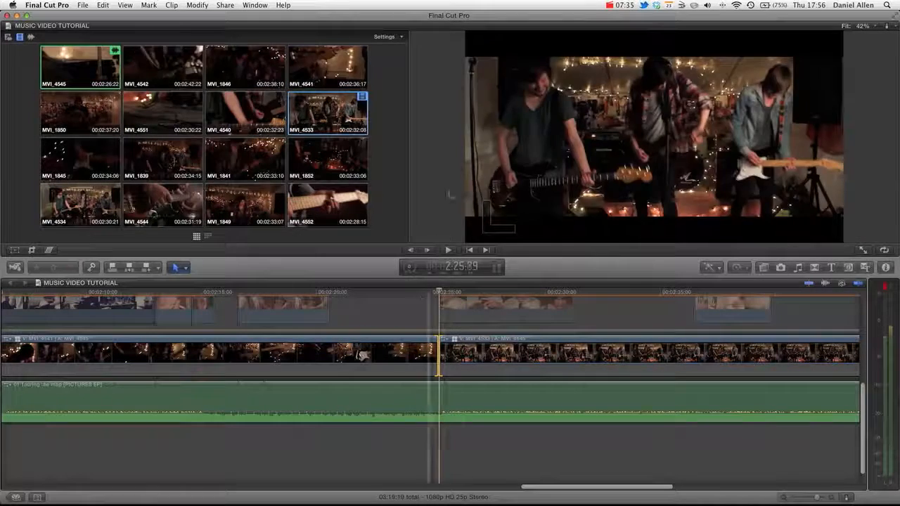
left_click(886, 26)
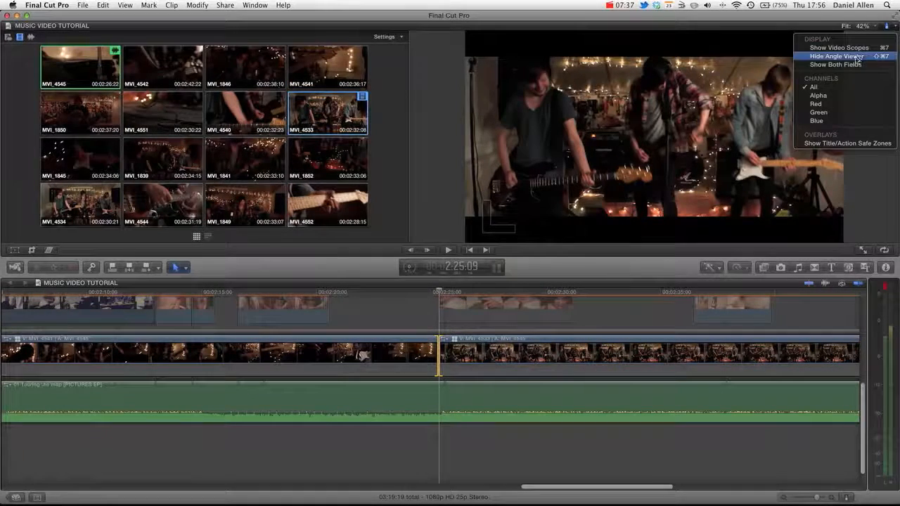
left_click(857, 56)
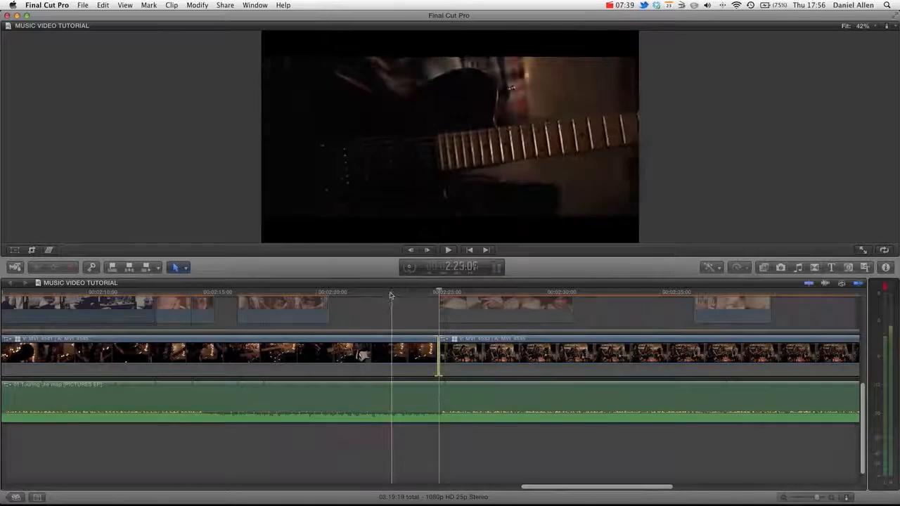
key("space")
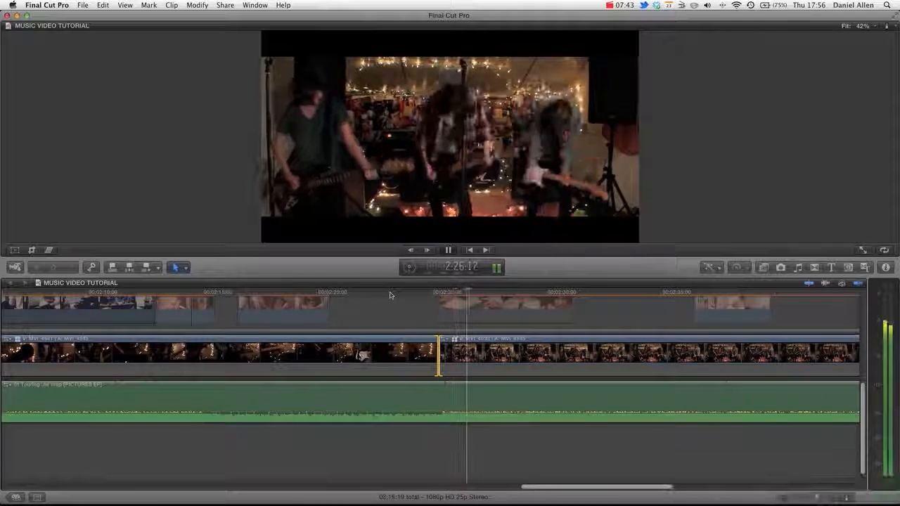
key("space")
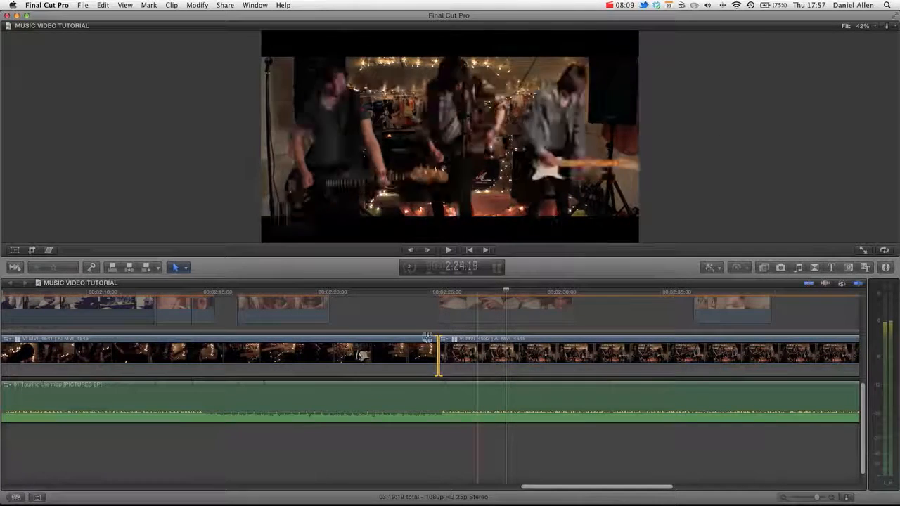
- Show the Angle Viewer again and set it to display 4 angles
left_click(893, 27)
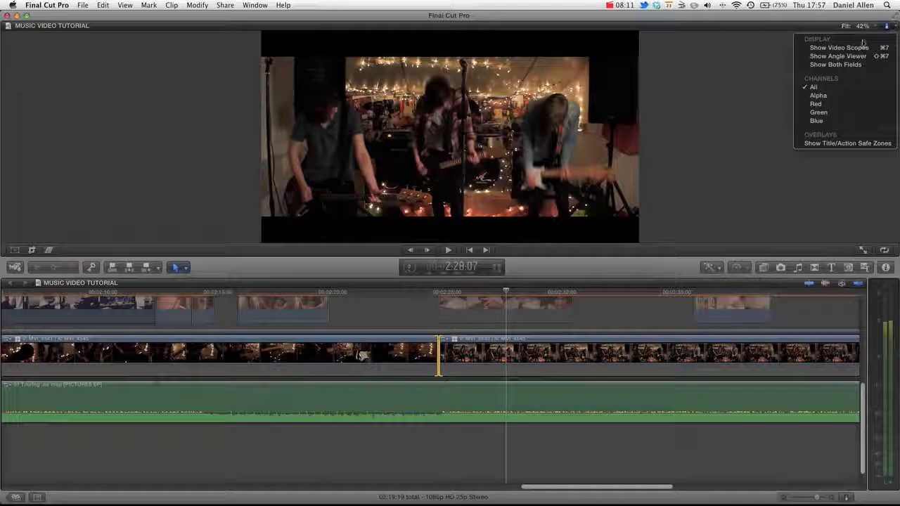
left_click(847, 55)
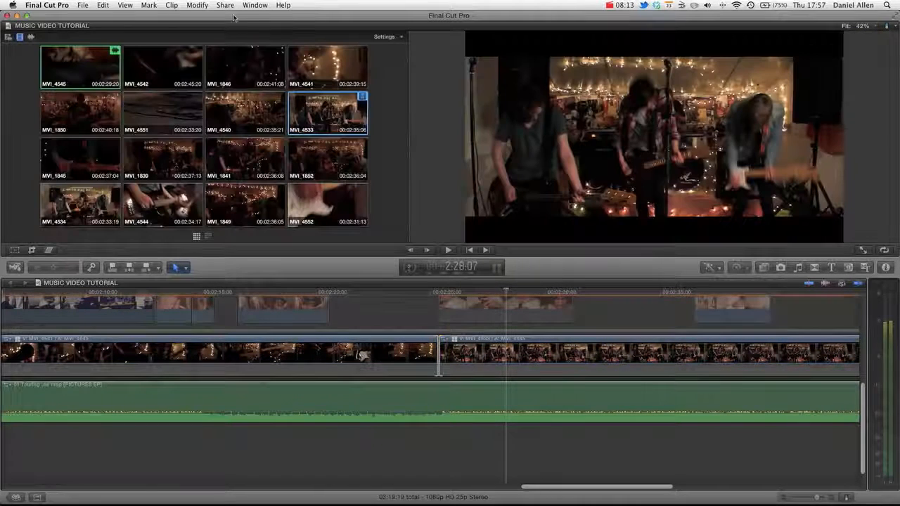
left_click(383, 36)
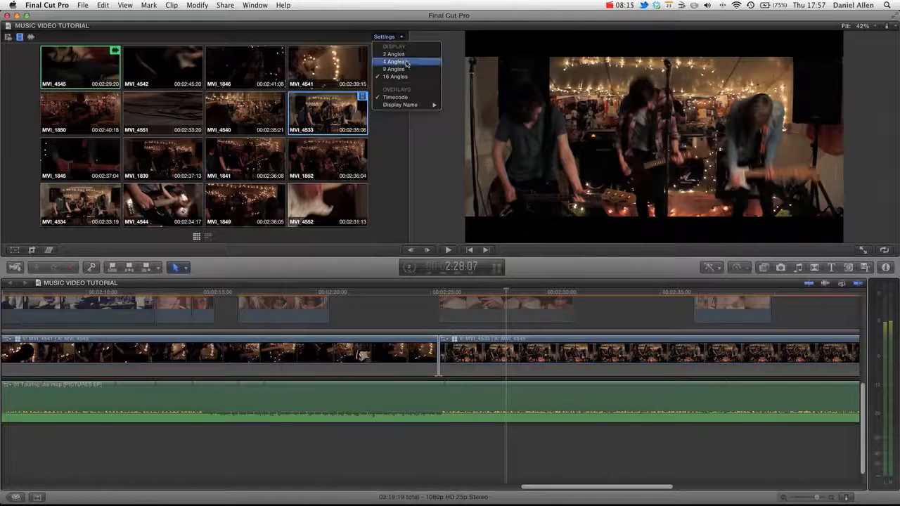
left_click(405, 61)
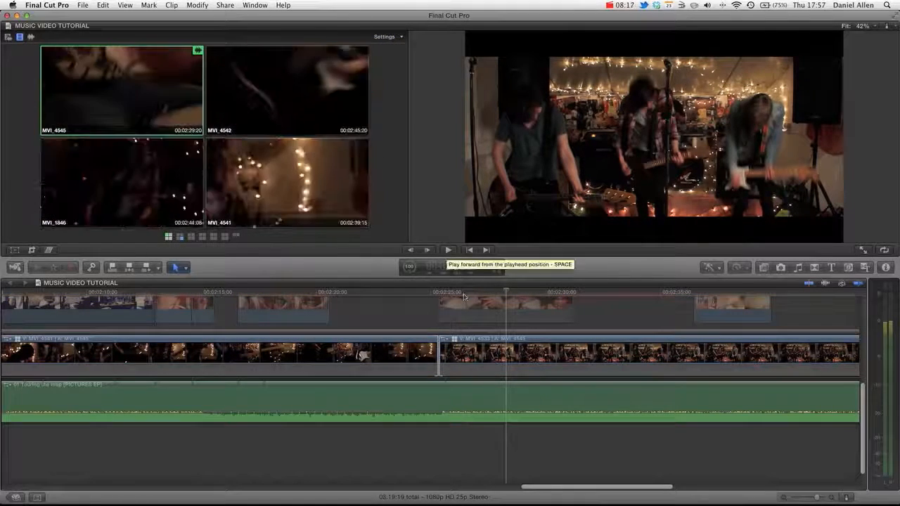
- Play the multicam clip from 2:25:09 to 2:28:11 in the four-angle view and look at the angles in Bank 3
left_click(437, 304)
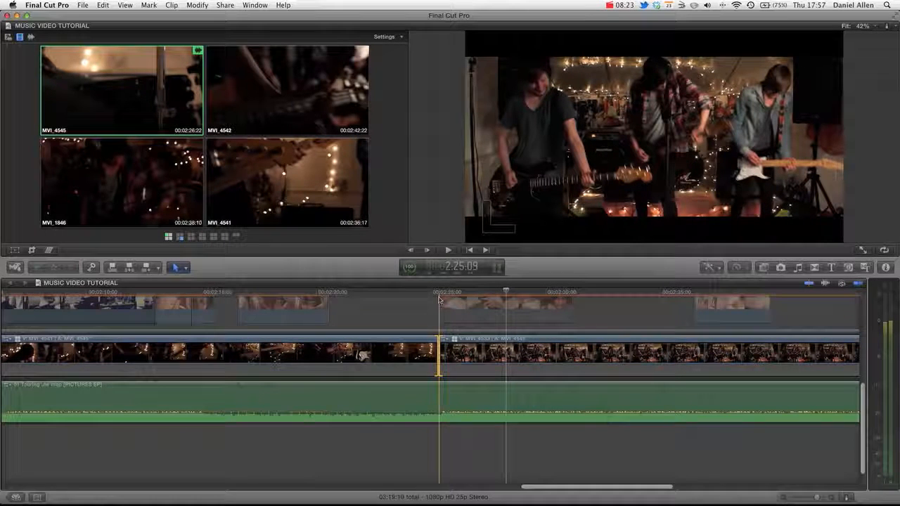
key("space")
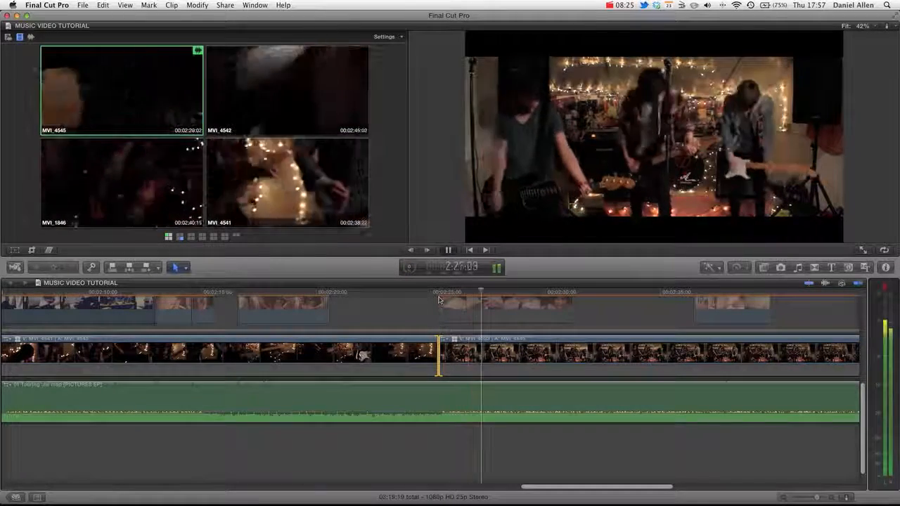
key("space")
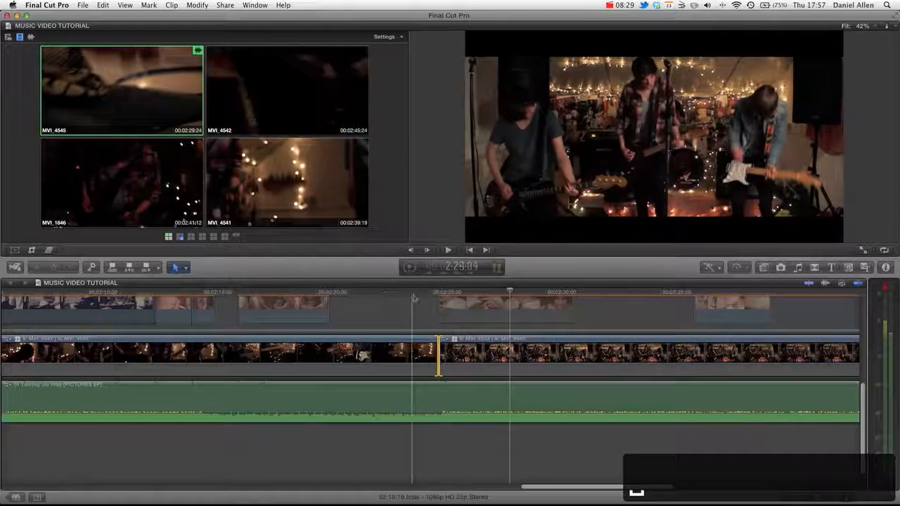
left_click(444, 306)
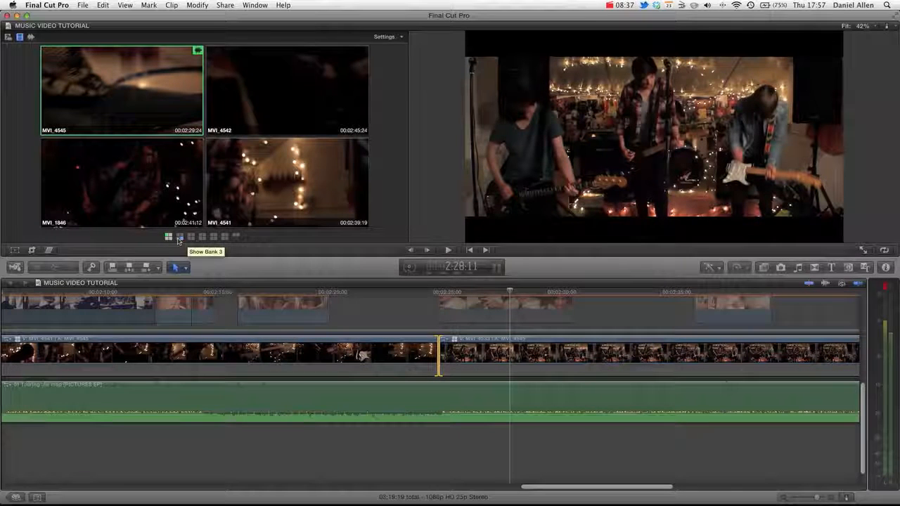
left_click(192, 236)
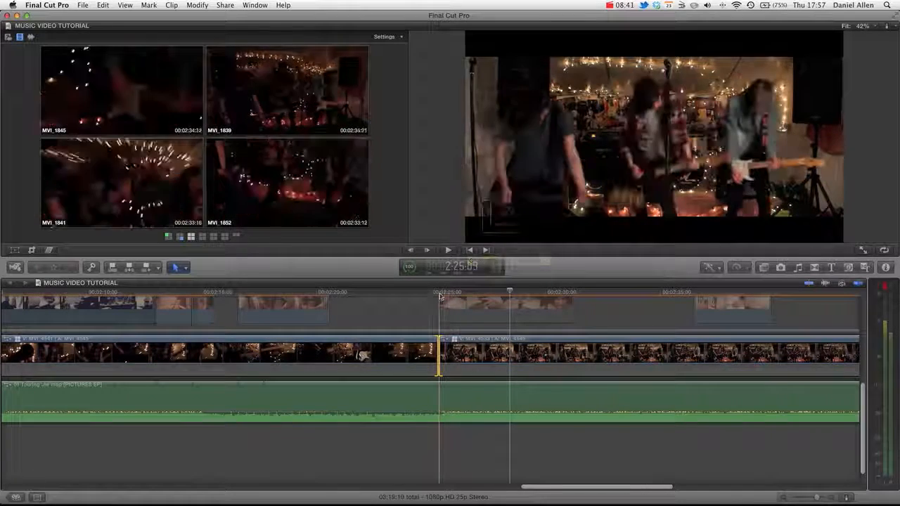
- Set the Angle Viewer to display 16 angles and show its second bank
left_click(386, 38)
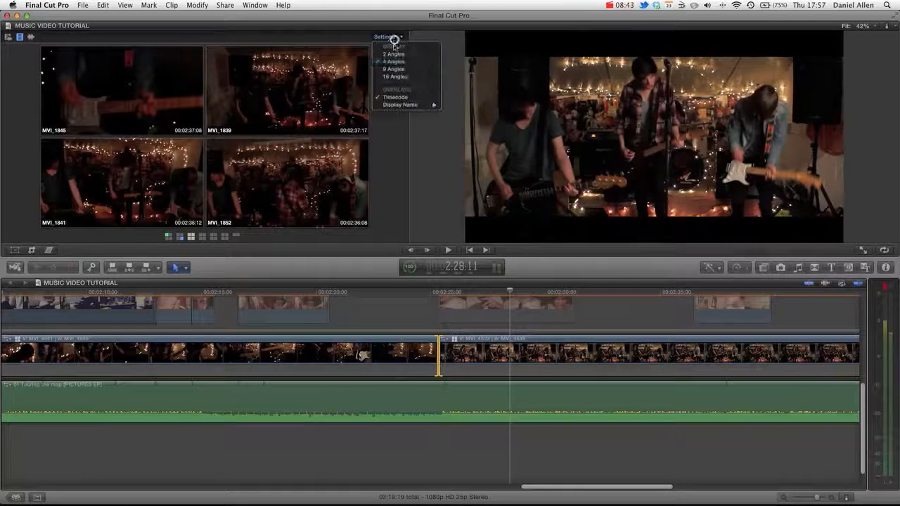
left_click(408, 76)
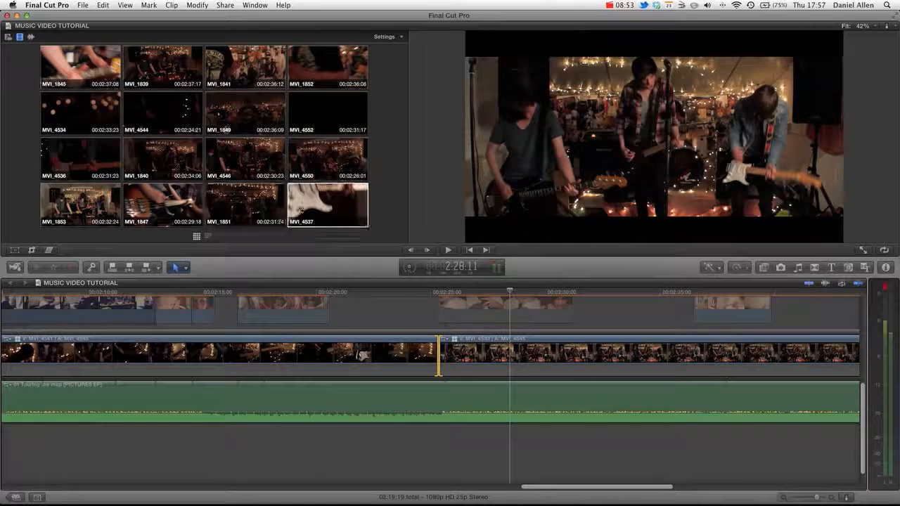
left_click(207, 236)
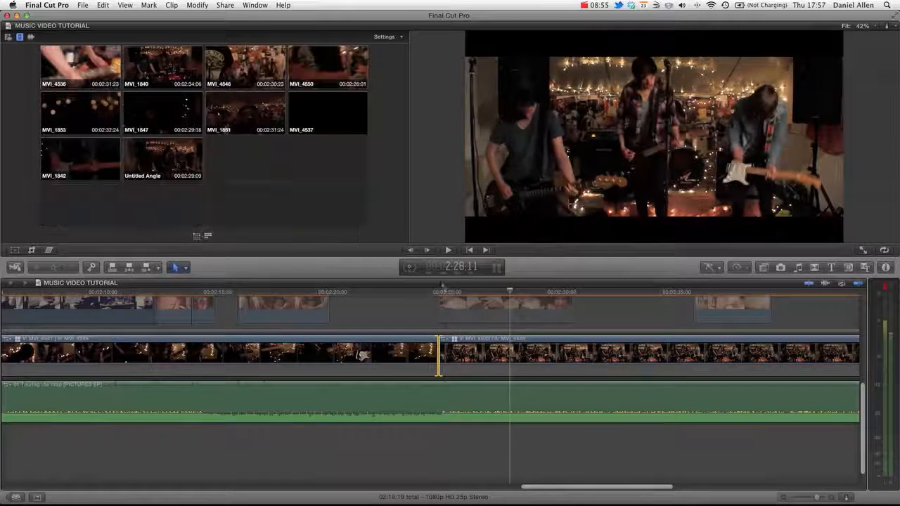
- Cut the MVI_4533 multicam clip at 2:30:01 and switch the video to Untitled Angle, the drum close-up, from there
key("space")
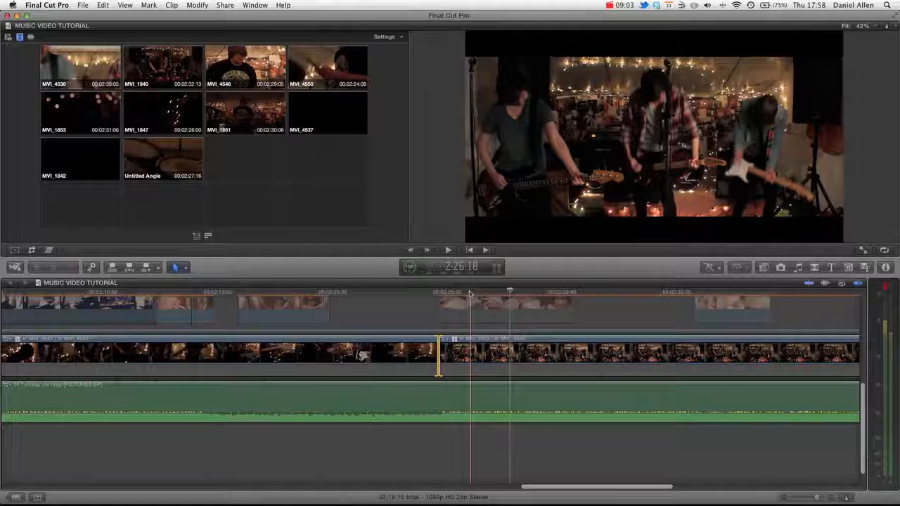
key("space")
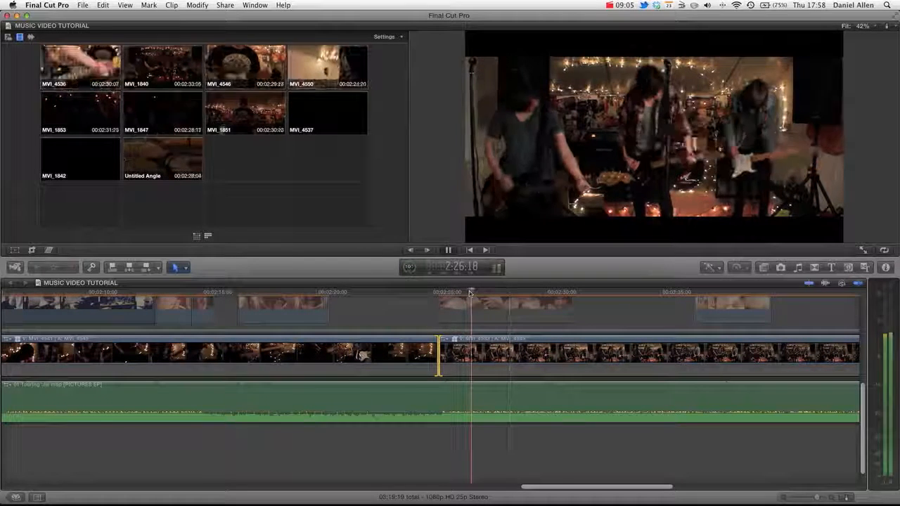
key("space")
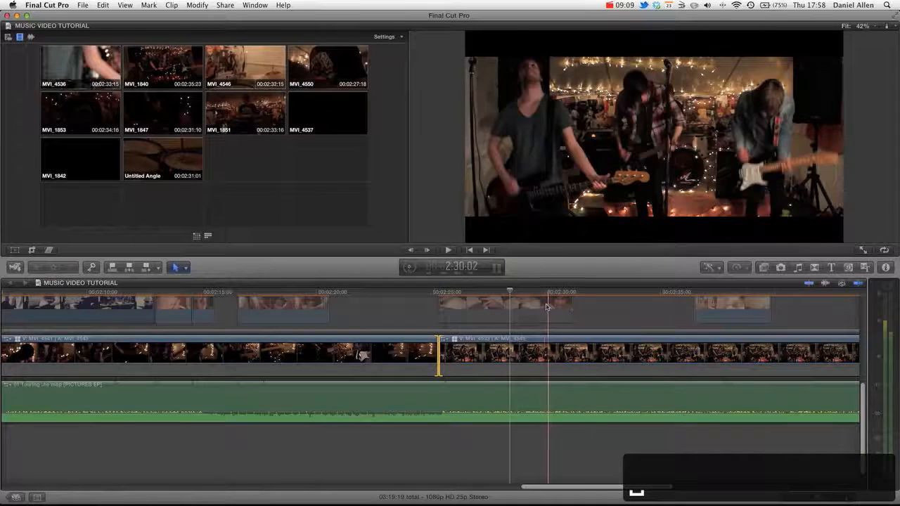
left_click(545, 304)
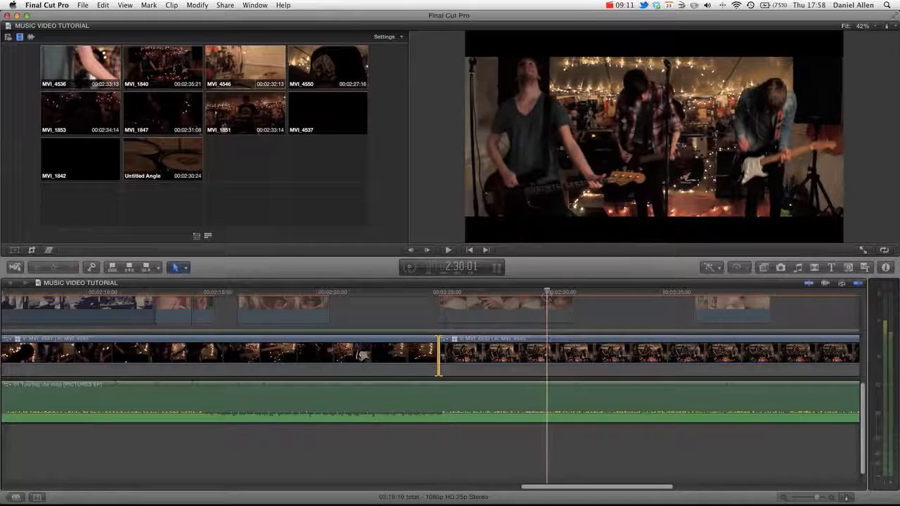
left_click(547, 344)
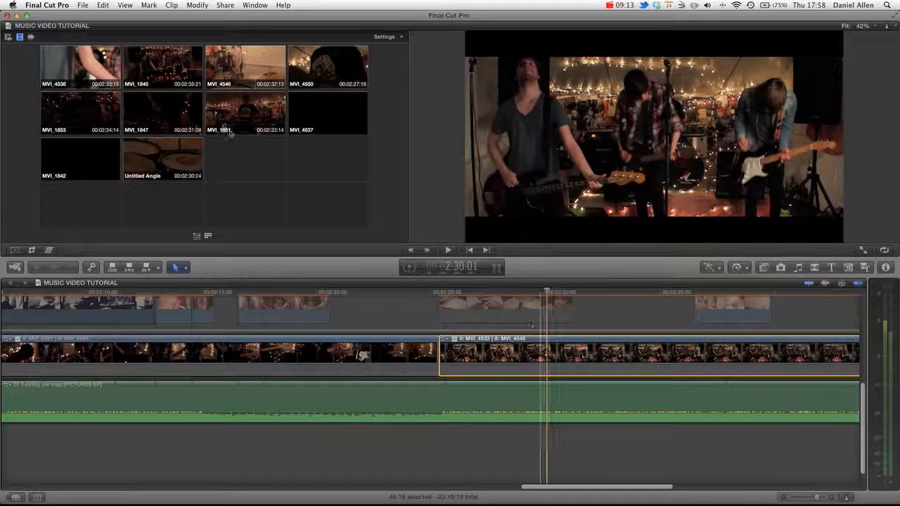
left_click(162, 159)
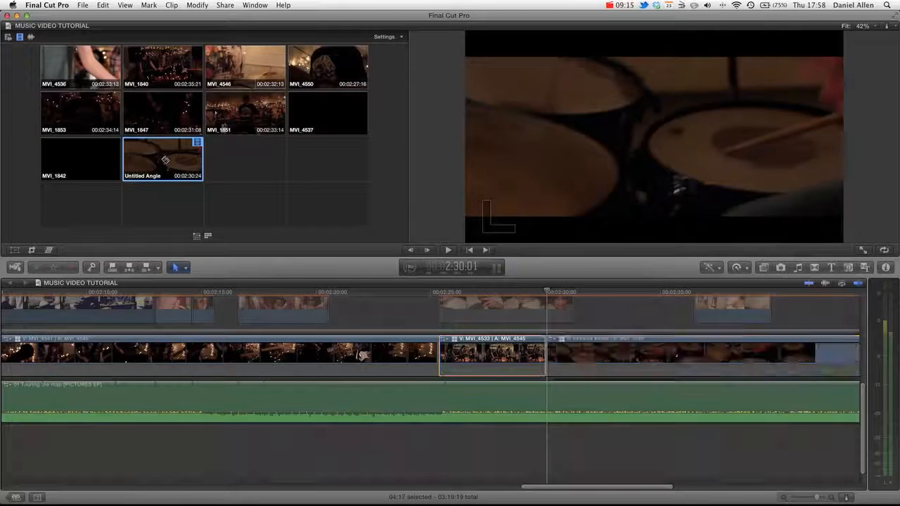
- Hide the Angle Viewer and play the edit through the drum shot up to 2:33:13
left_click(889, 28)
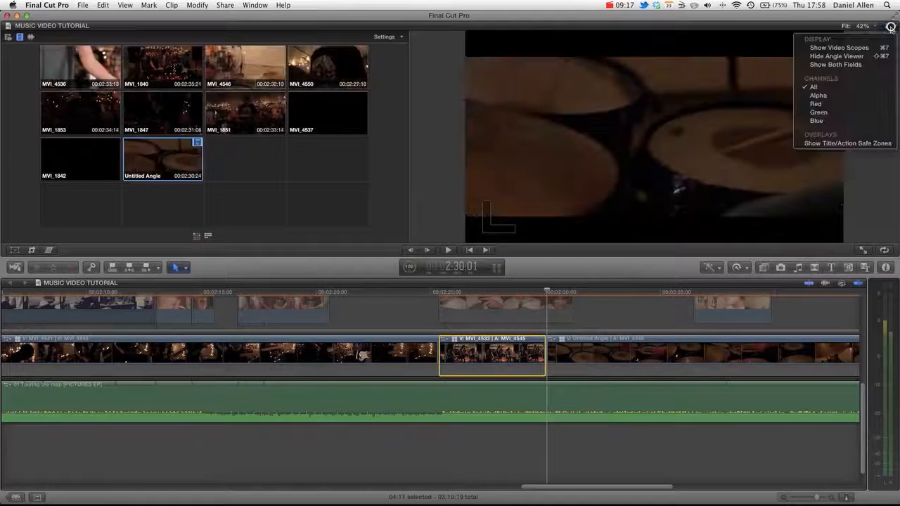
left_click(839, 56)
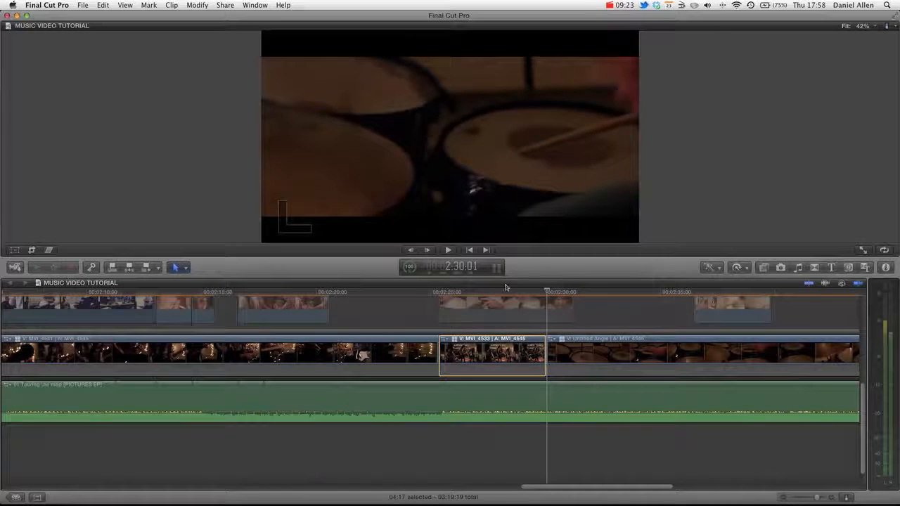
key("space")
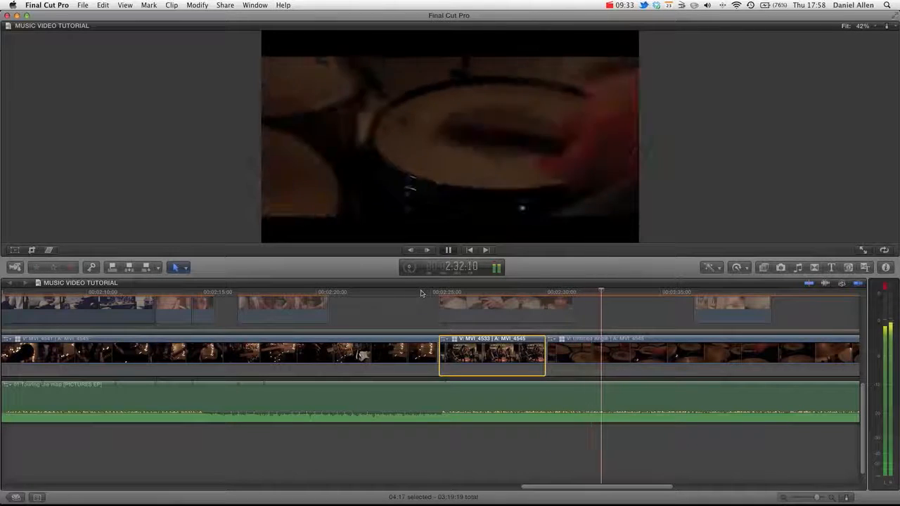
key("space")
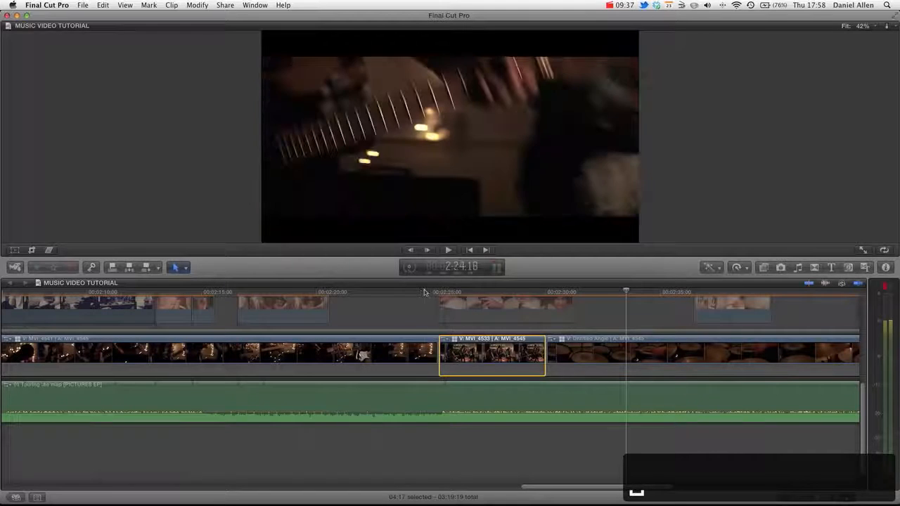
- Reopen the Angle Viewer on its first bank and cut the multicam clip at 2:33:13 to angle MVI_1841
key("super+shift+7")
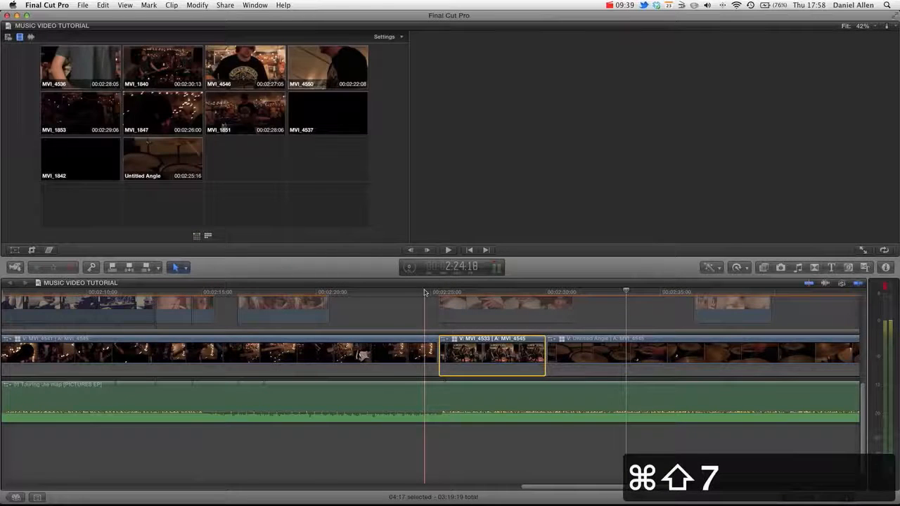
left_click(198, 238)
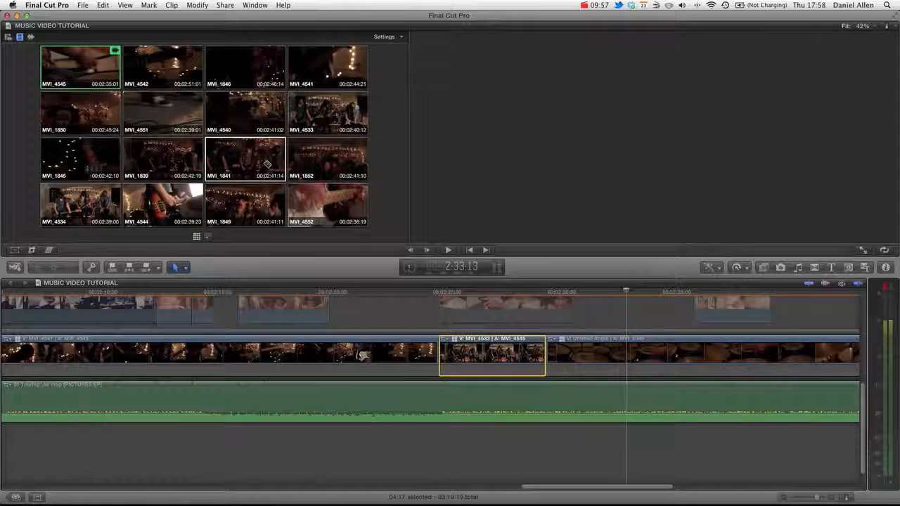
key("d")
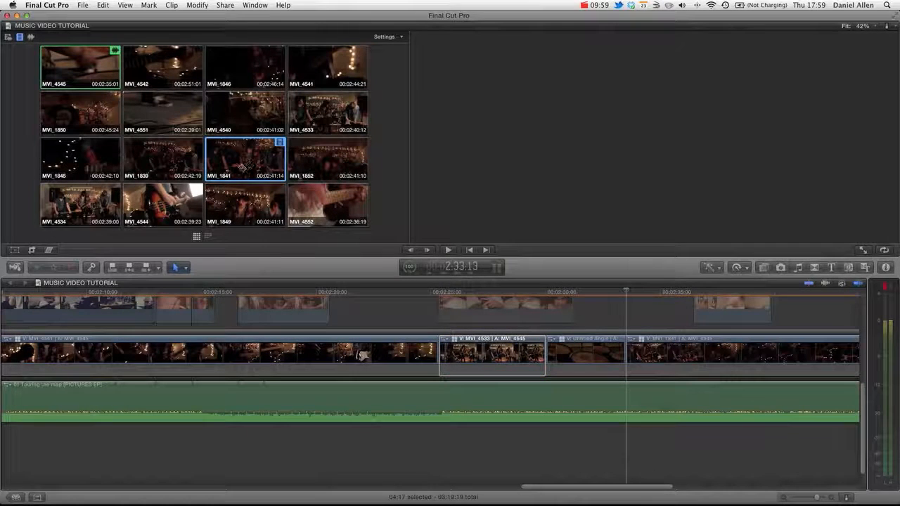
- Hide the Angle Viewer and review the cut at 2:33:13, moving the playhead across it to 2:34:07
left_click(493, 352)
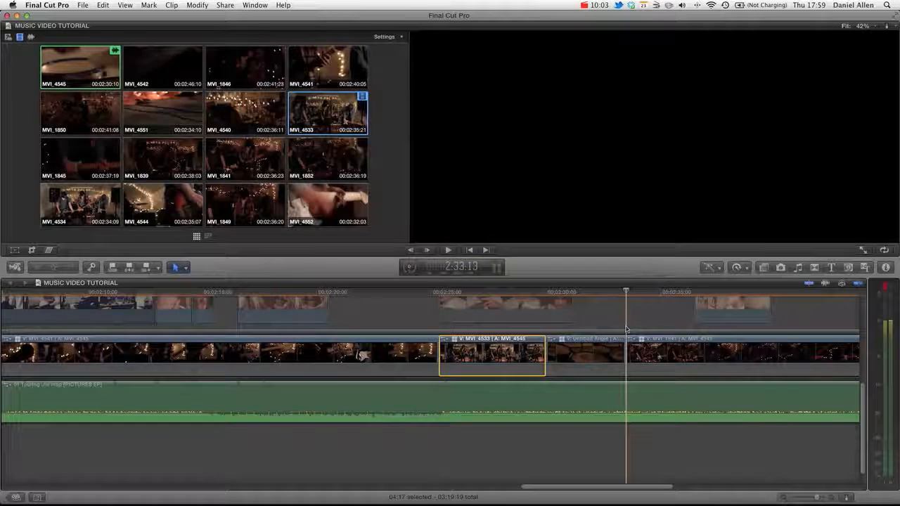
key("ctrl+shift+7")
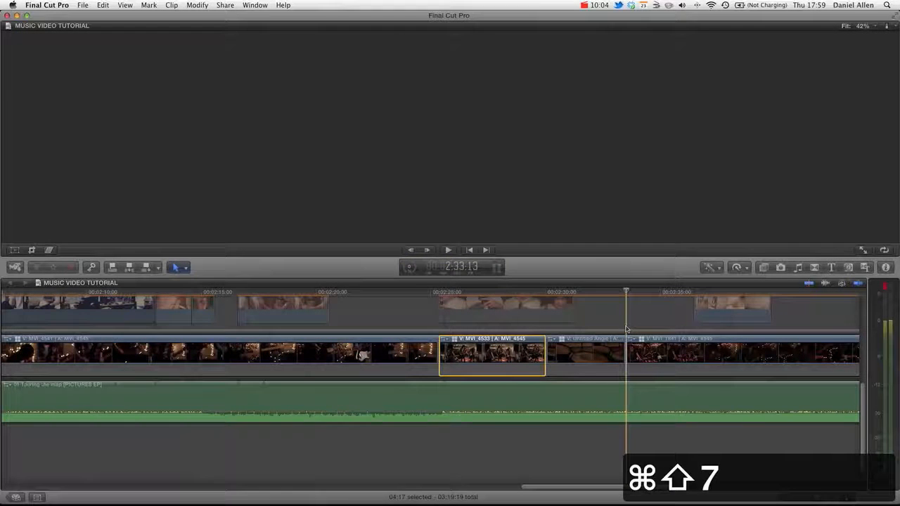
key("space")
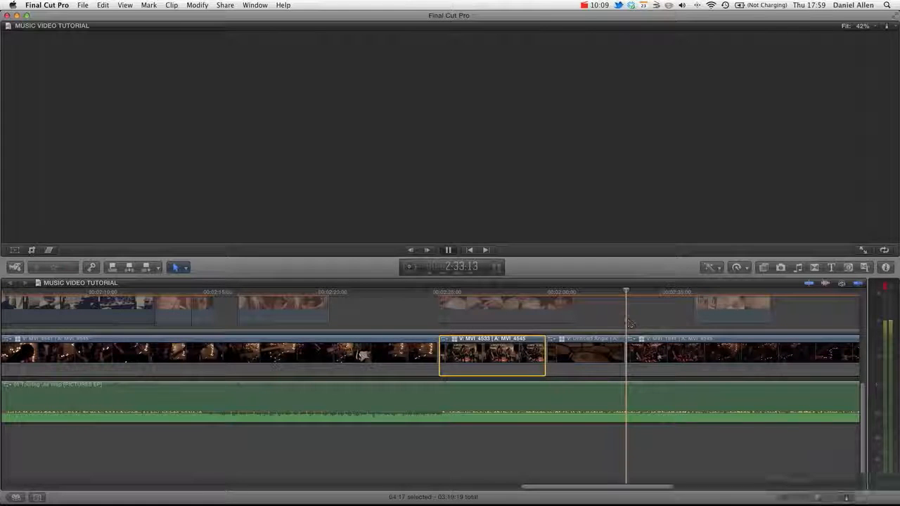
left_click(596, 292)
left_click(604, 292)
left_click(625, 293)
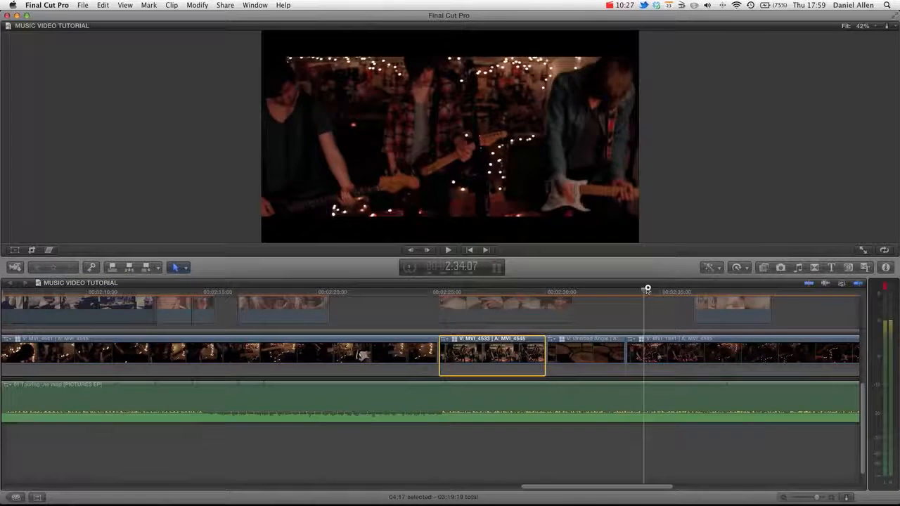
- Play the edit from the drum shot at 2:32:11 across the cut to MVI_1841, stopping at 2:36:05
key("Right")
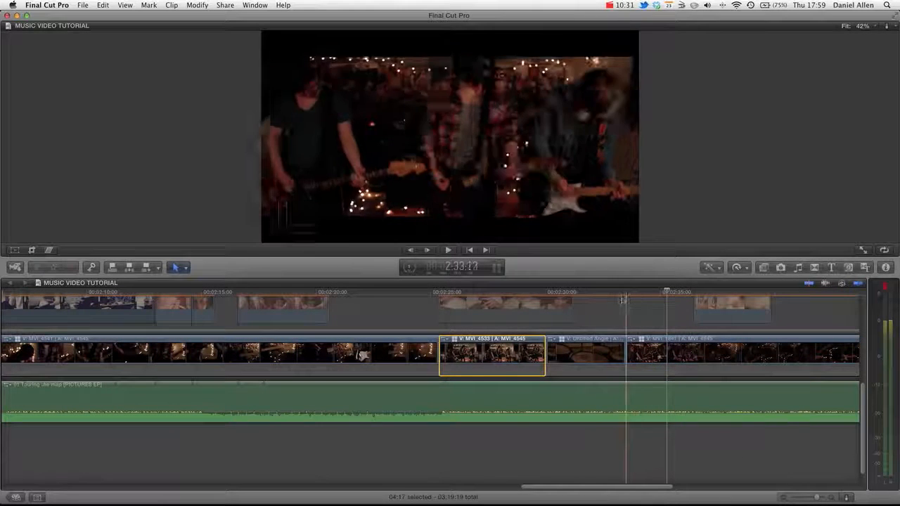
key("space")
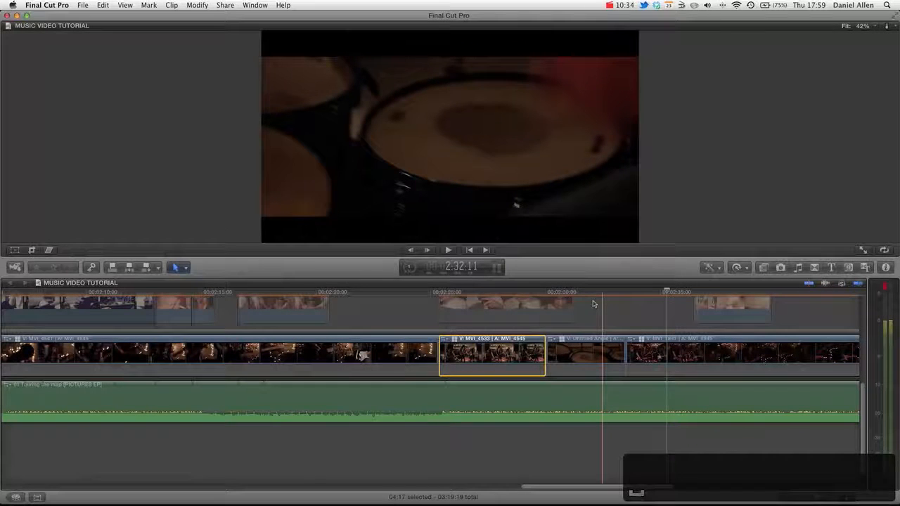
key("space")
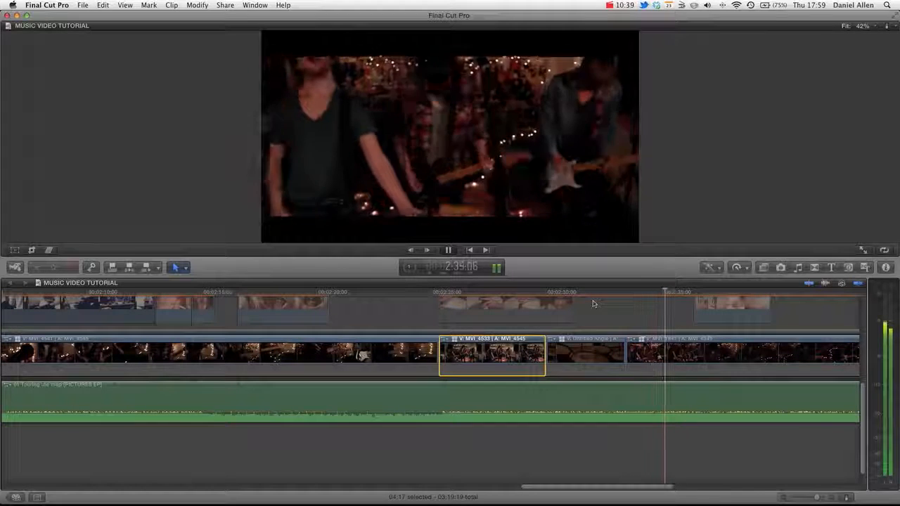
key("space")
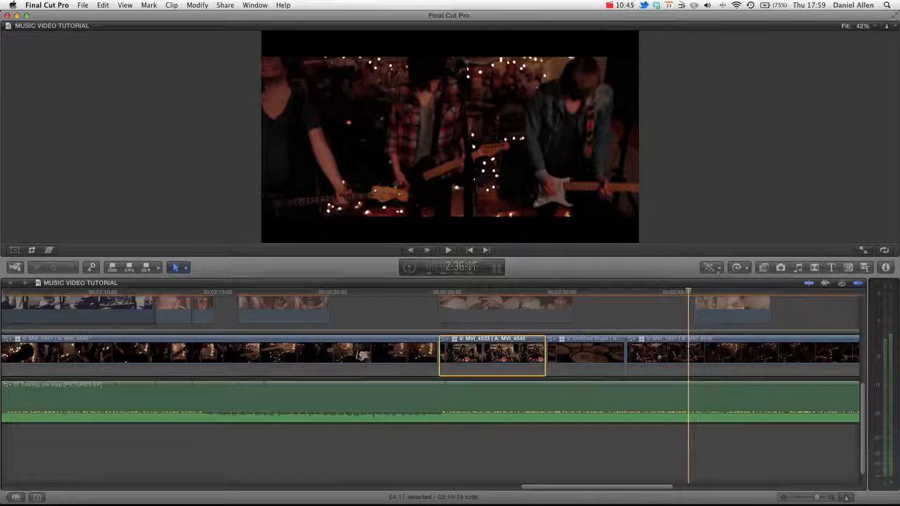
- Cut the multicam clip at 2:36:05 to angle MVI_4552, then hide the Angle Viewer and play the new cut through to 2:41:09
key("super+shift+7")
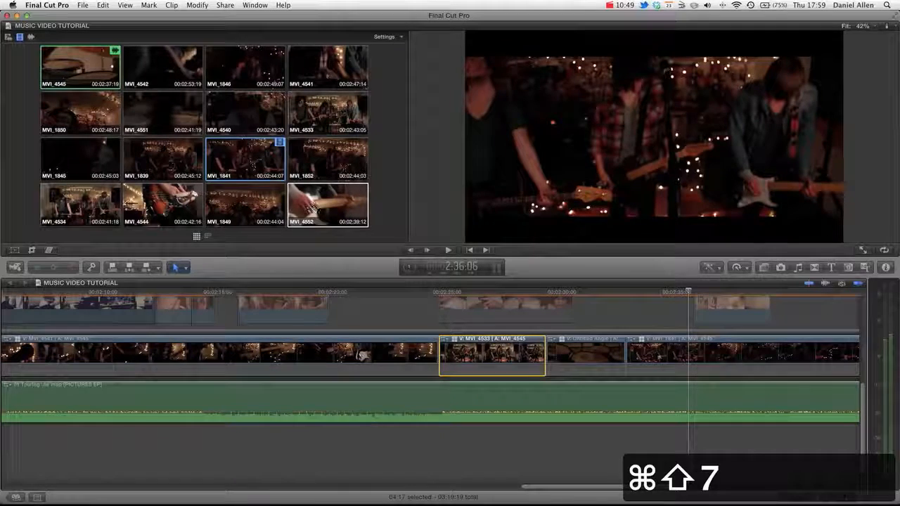
left_click(316, 204)
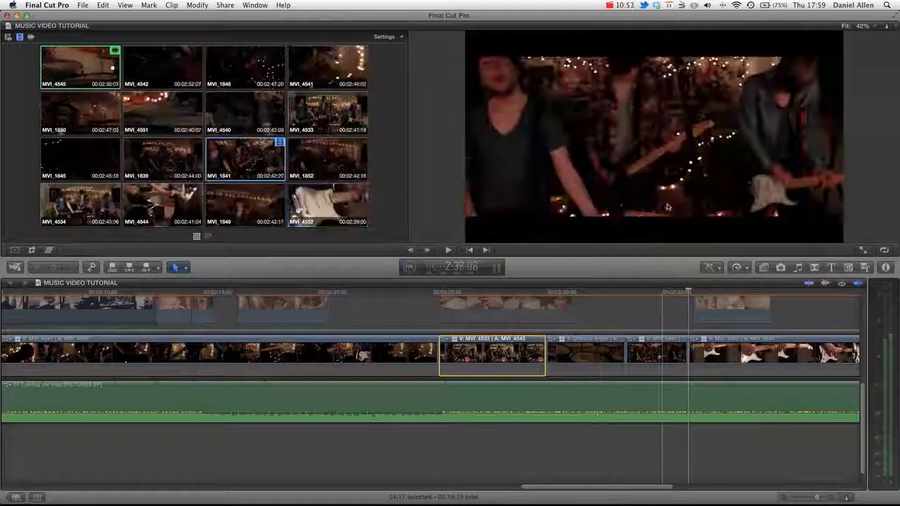
key("super+shift+7")
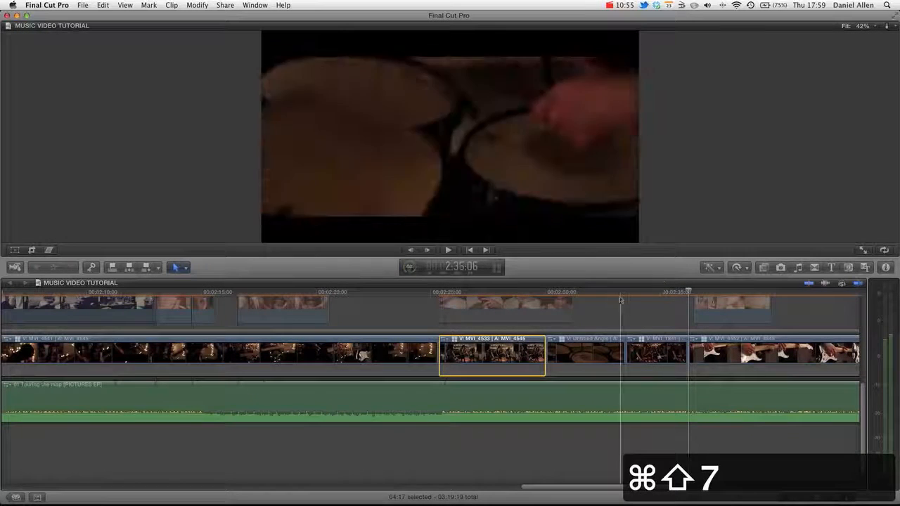
key("space")
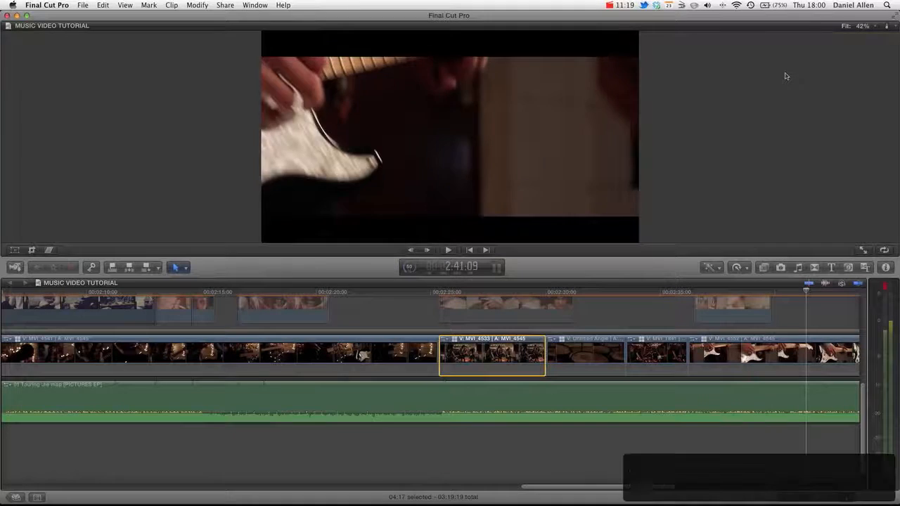
- Reopen the Angle Viewer and cut the MVI_4552 clip at 2:44:16 to angle MVI_1840 from the second bank
key("super+shift+7")
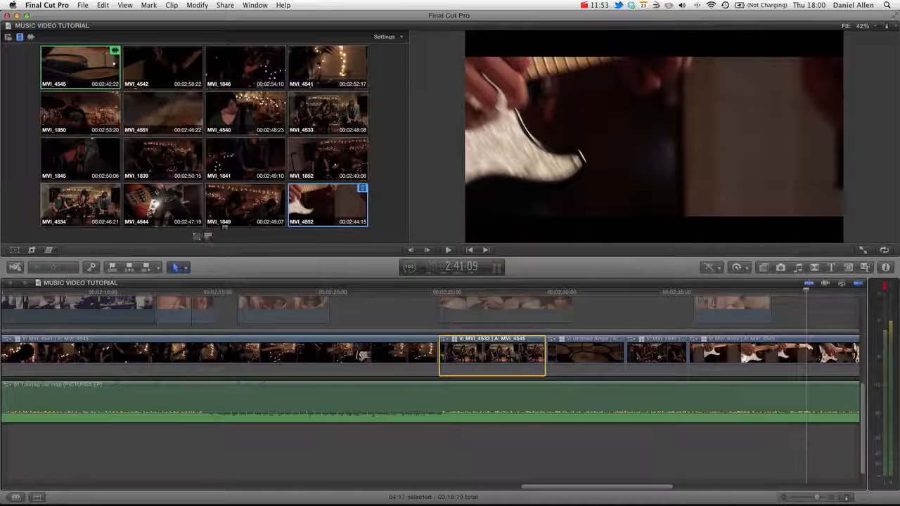
scroll(177, 147, "down", 5)
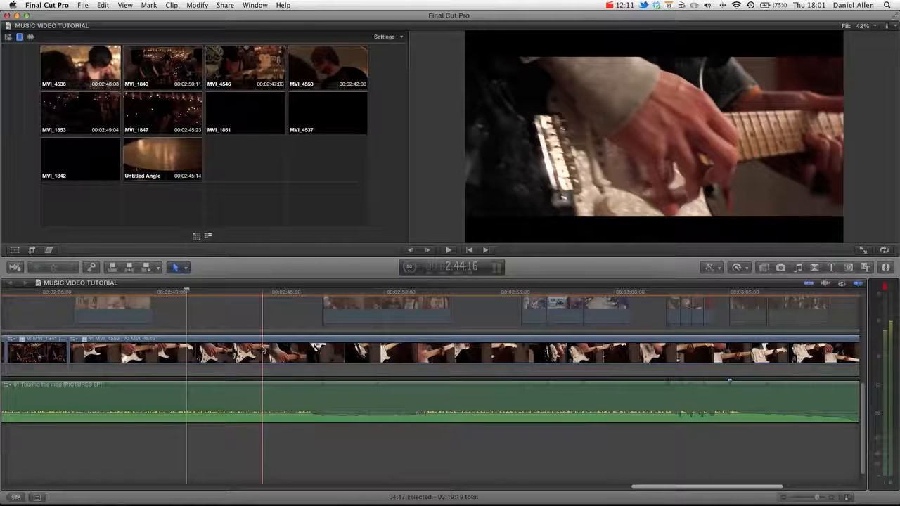
left_click(262, 347)
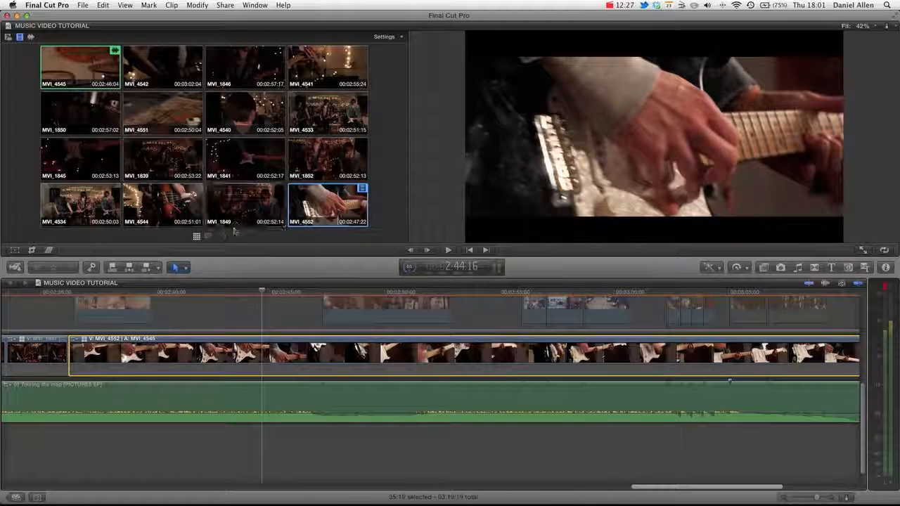
left_click(209, 238)
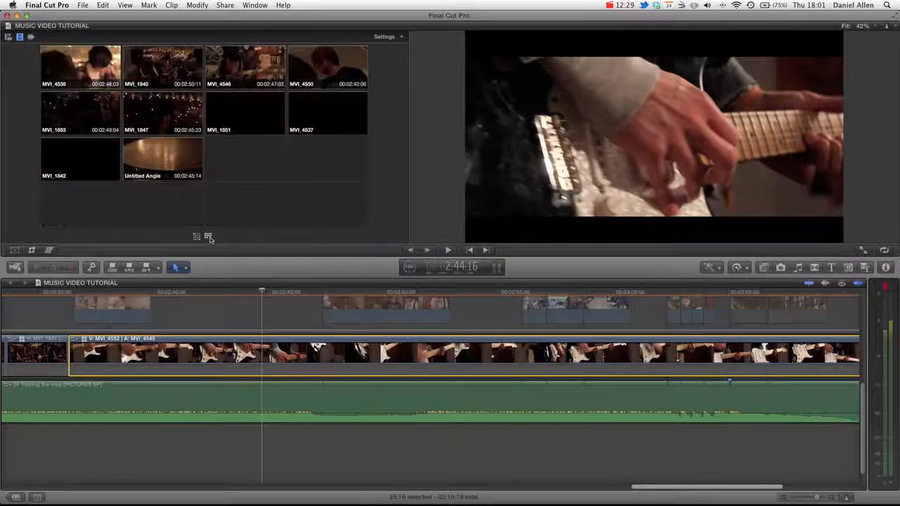
left_click(193, 69)
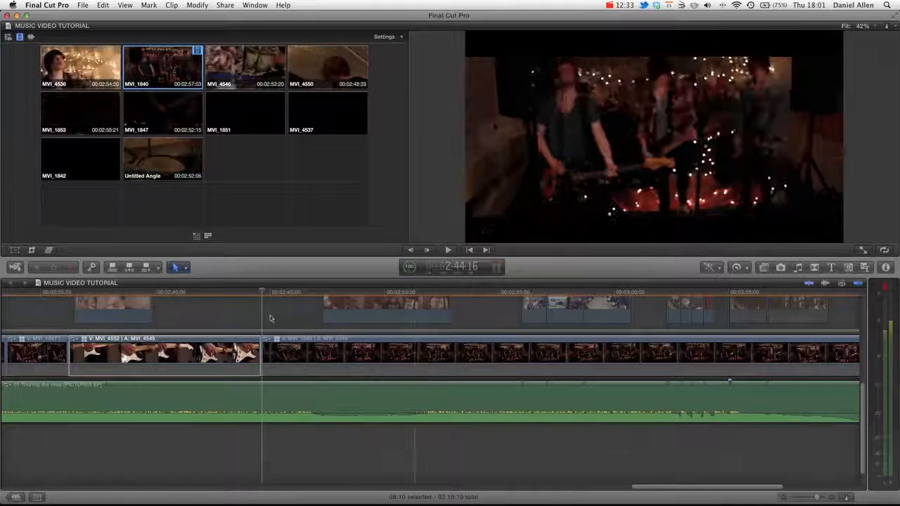
- Play the edit from 2:41:06 across the cut at 2:44:16, stopping at 2:45:03
left_click(235, 355)
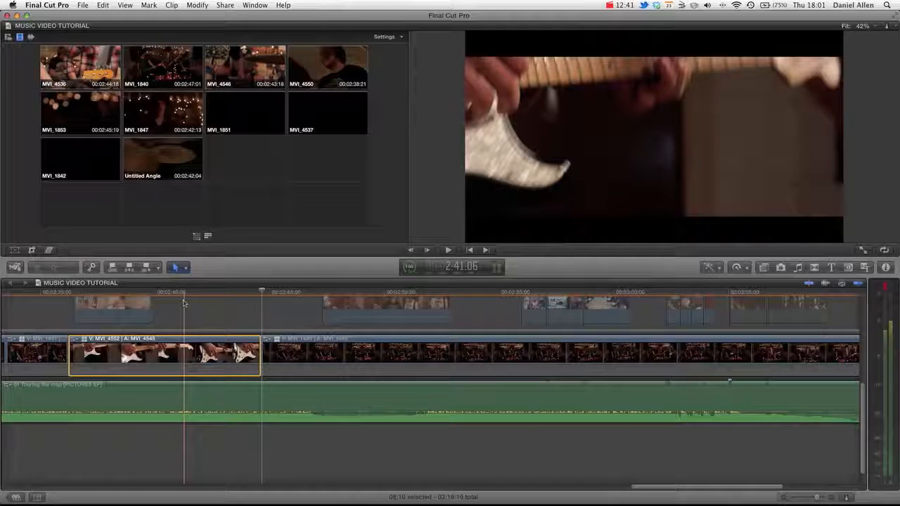
key("space")
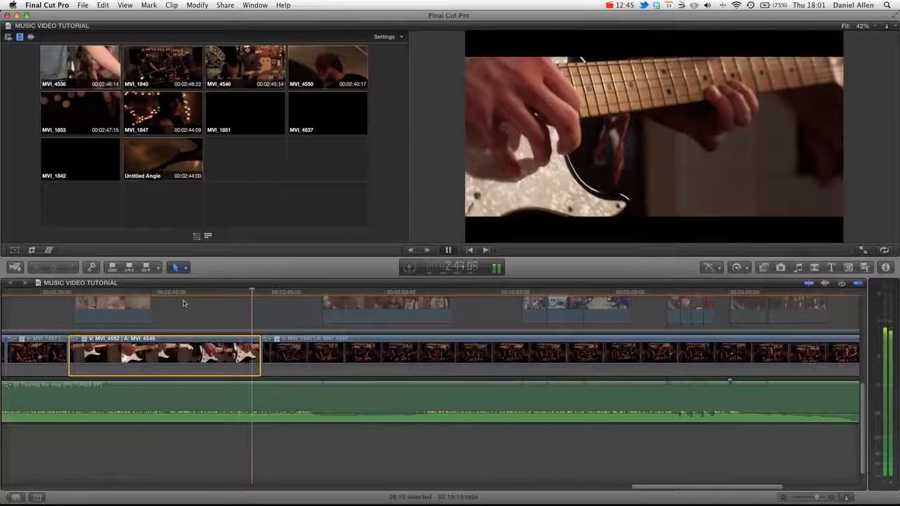
key("space")
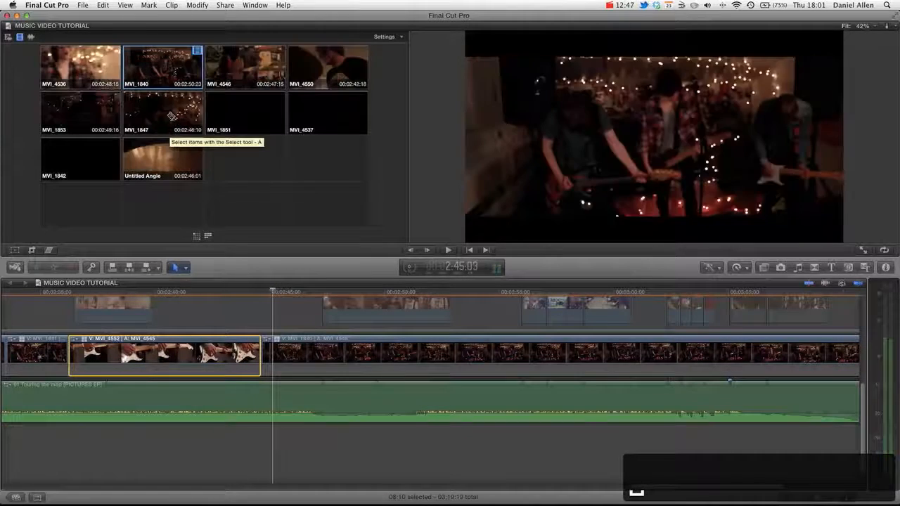
- Cut the MVI_1840 clip at 2:51:21 to angle MVI_1847, then hide the Angle Viewer and play the edit from 2:42:22 past the cut
left_click(429, 343)
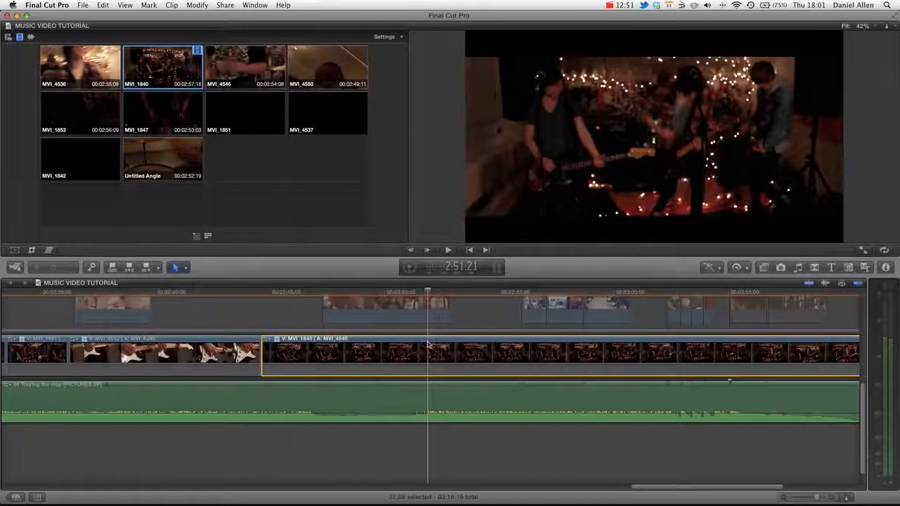
left_click(166, 105)
key("cmd+shift+7")
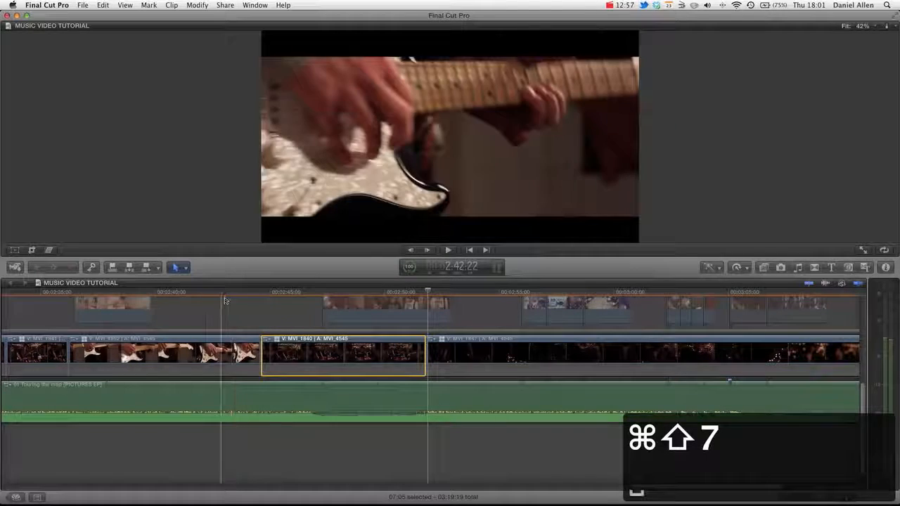
key("space")
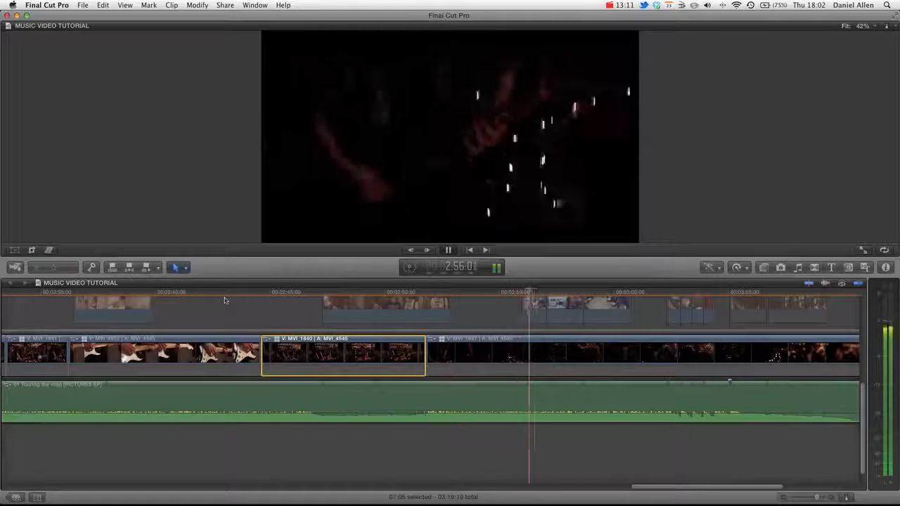
key("space")
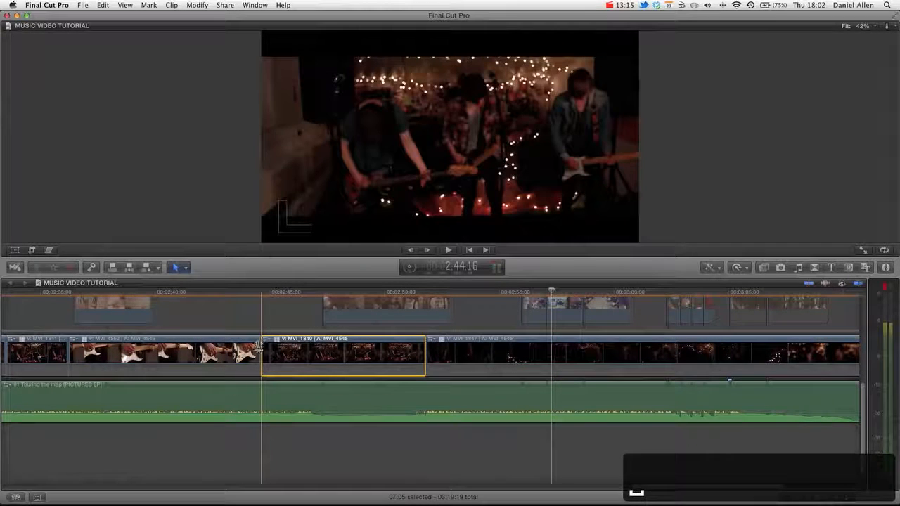
- Roll the edit point between the MVI_4552 and MVI_1840 clips one frame later, to 2:44:17, keeping the Select tool active
key("super+equal")
key("super+equal")
key("super+equal")
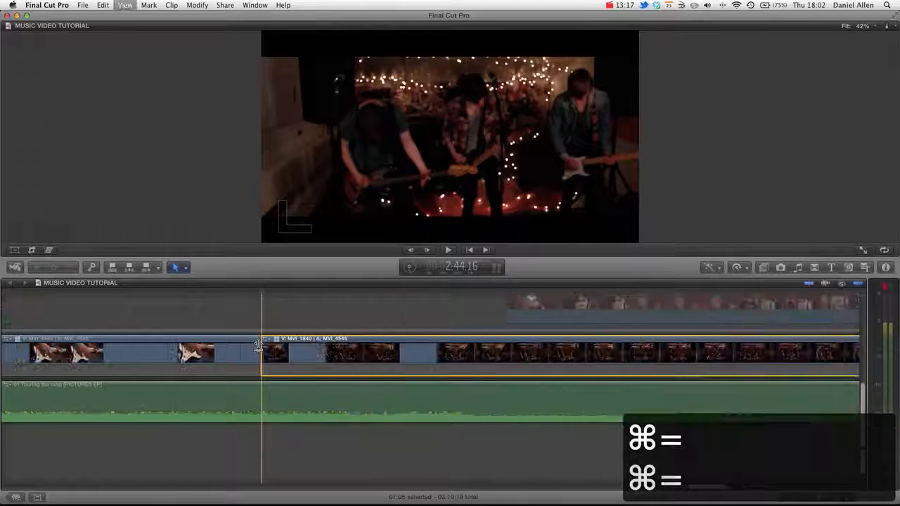
key("super+equal")
key("super+equal")
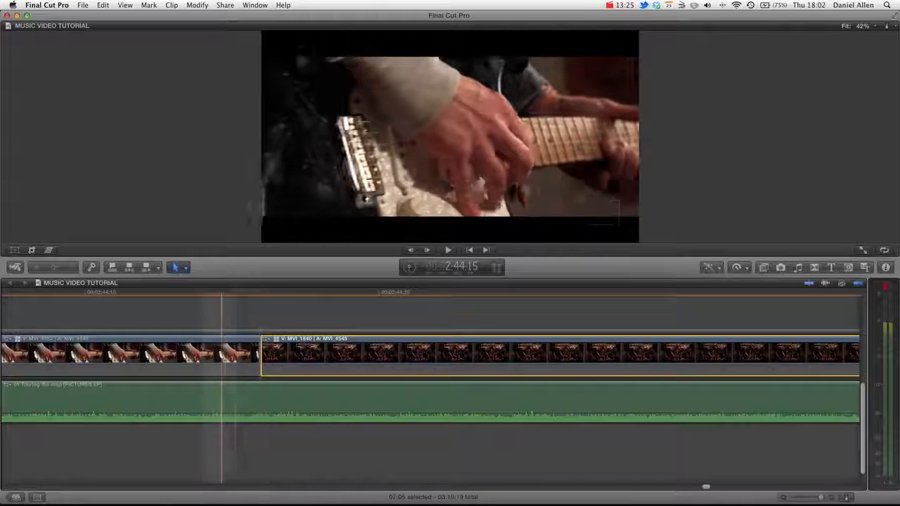
left_click_drag(259, 342, 290, 342)
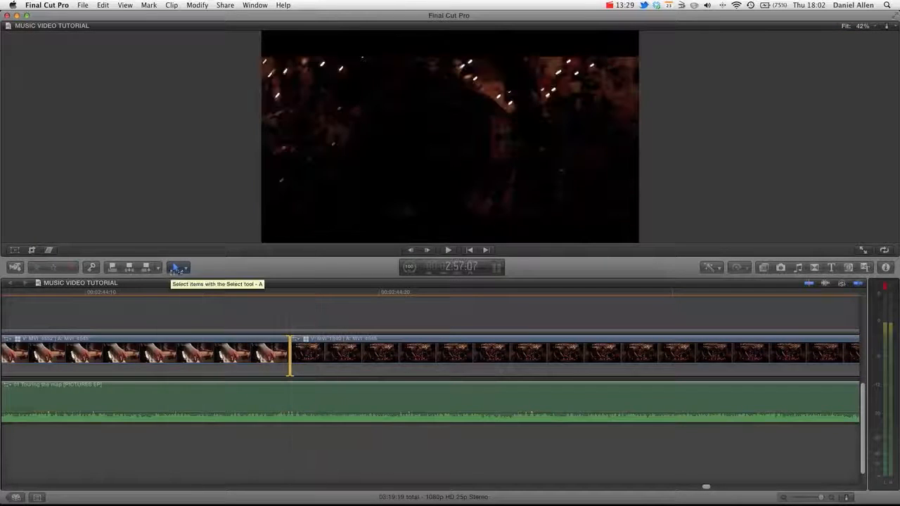
left_click(179, 267)
left_click(194, 281)
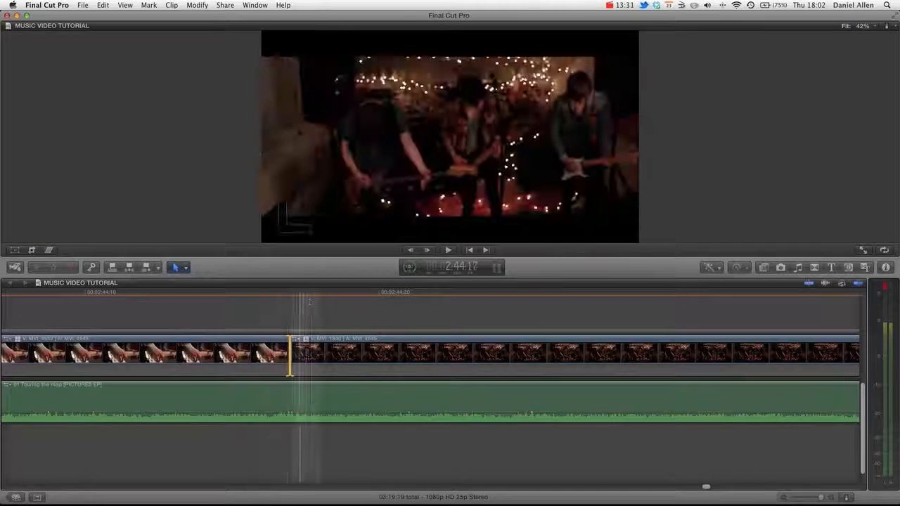
- Zoom the timeline out to look over the sequence of multicam cuts between 1:30:00 and 2:40:00
key("super+minus")
key("super+minus")
key("super+minus")
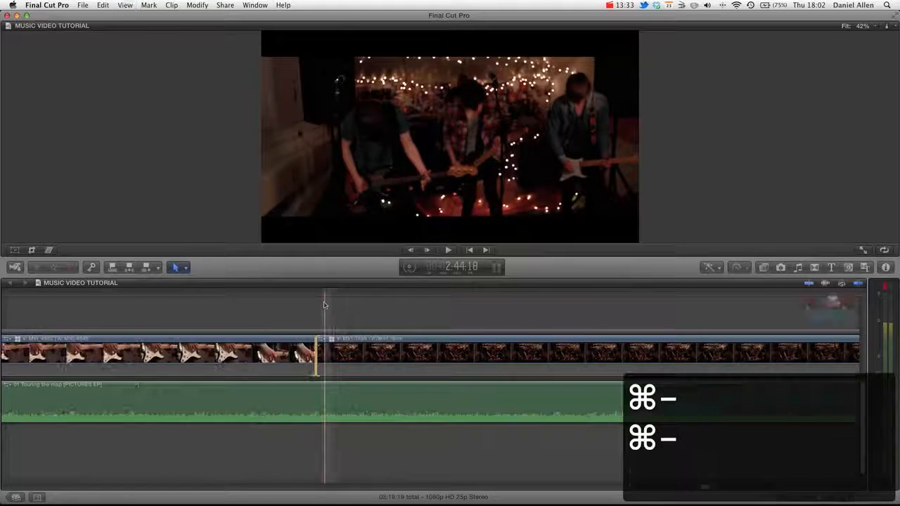
key("super+minus")
key("super+minus")
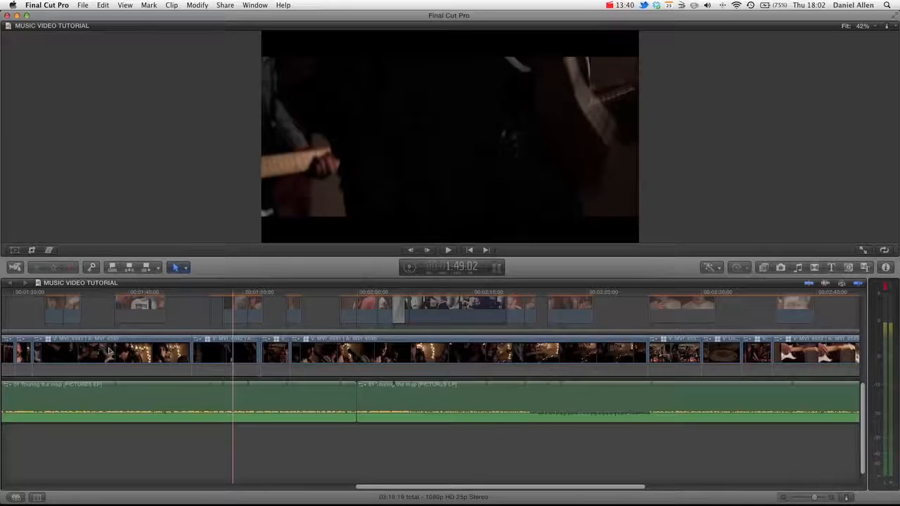
left_click(115, 352)
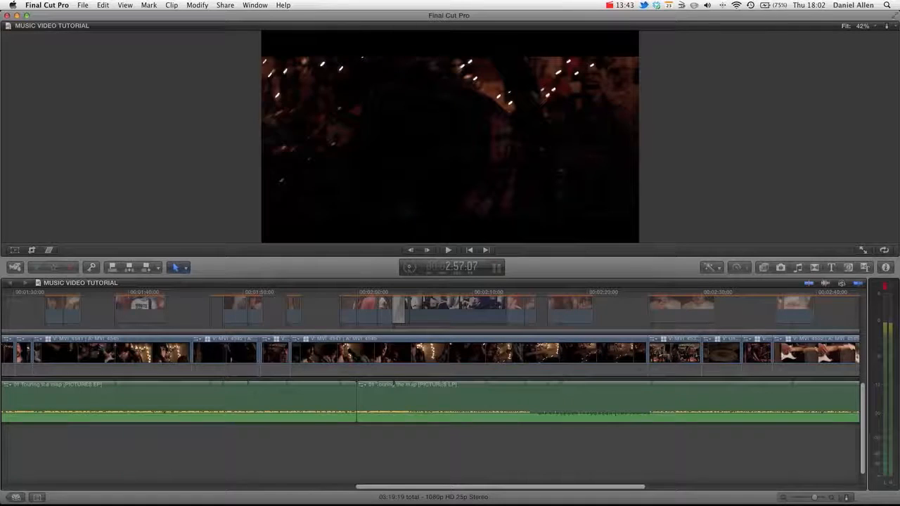
- Show the events in the main window, select clip MVI_4540, and bring the viewer back into the main window
left_click(255, 5)
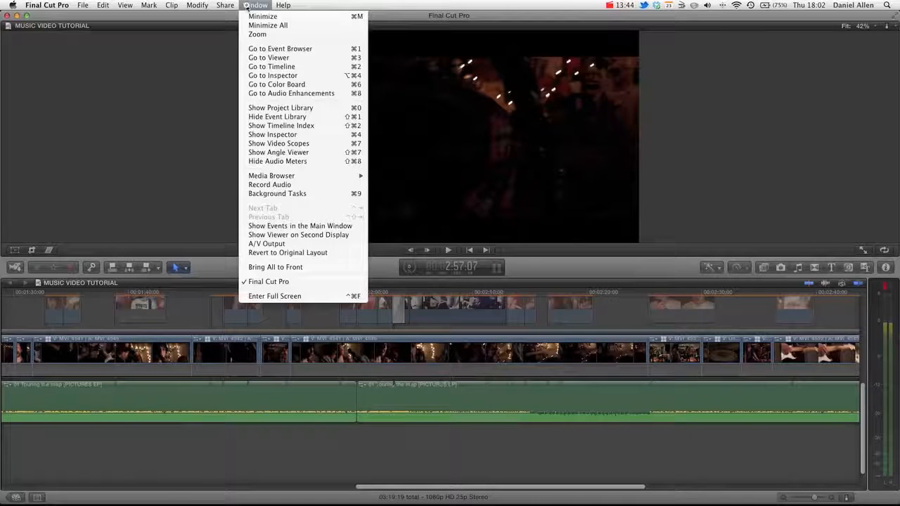
left_click(298, 243)
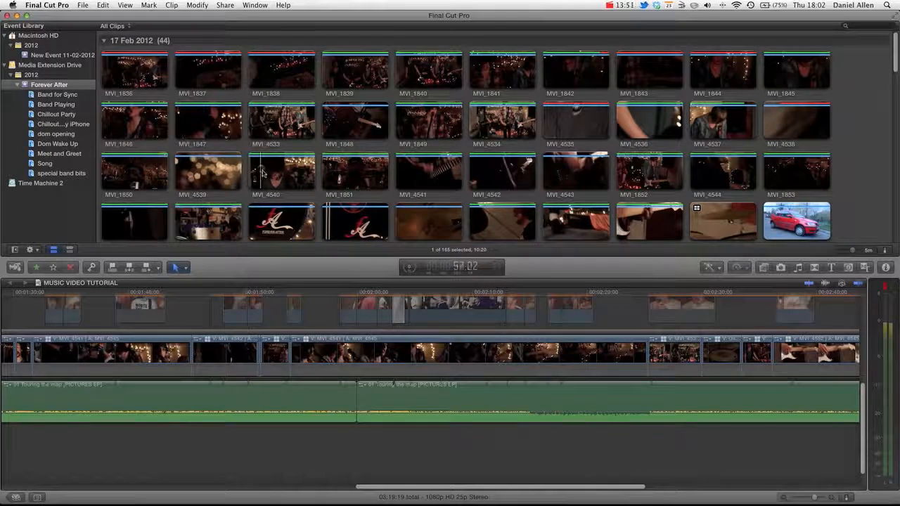
left_click(280, 173)
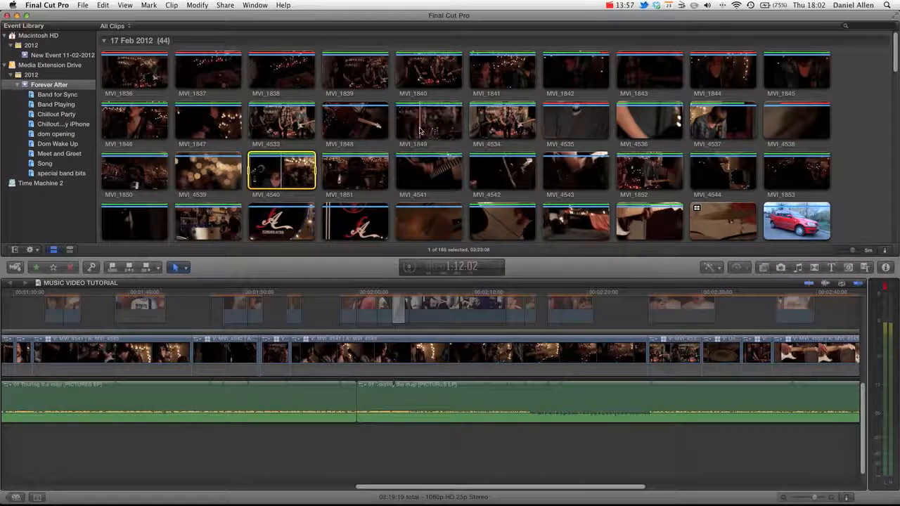
left_click(254, 5)
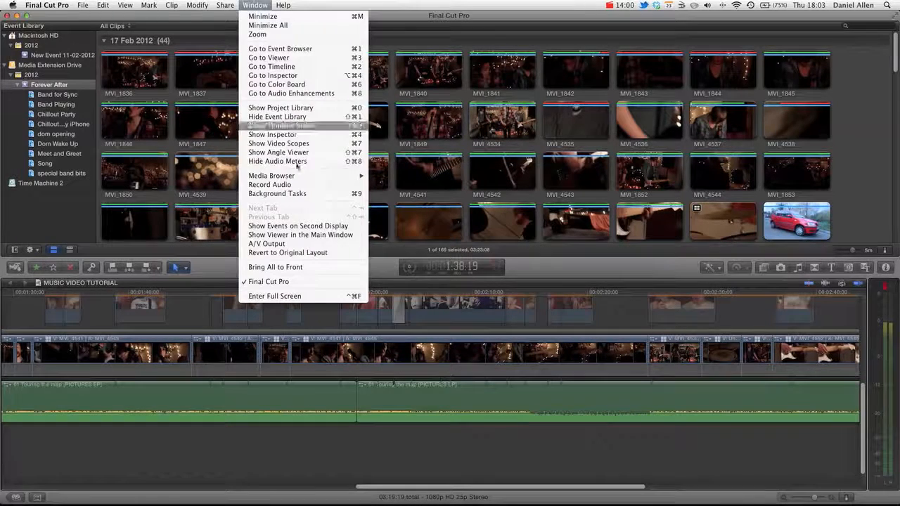
left_click(309, 238)
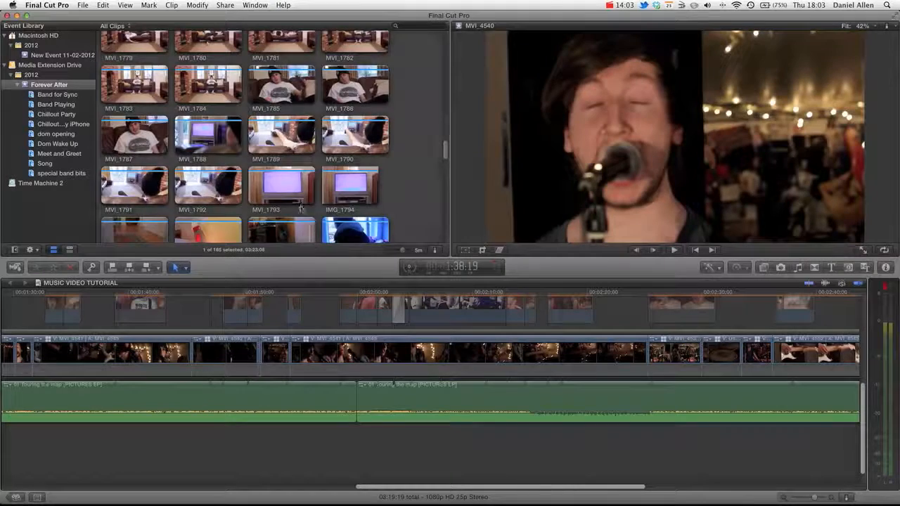
- Open the Band for Sync collection in the Forever After event, select clip MVI_4540 and browse the neighbouring clips
left_click(37, 94)
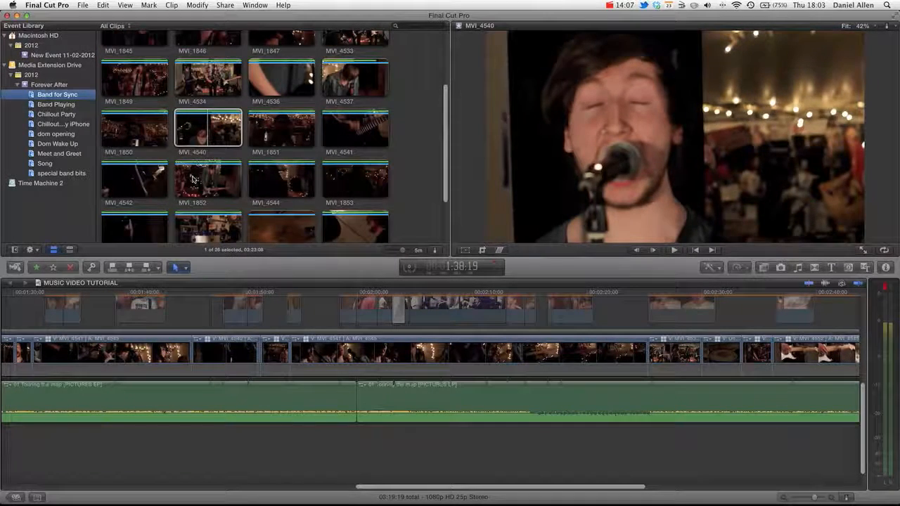
left_click(206, 129)
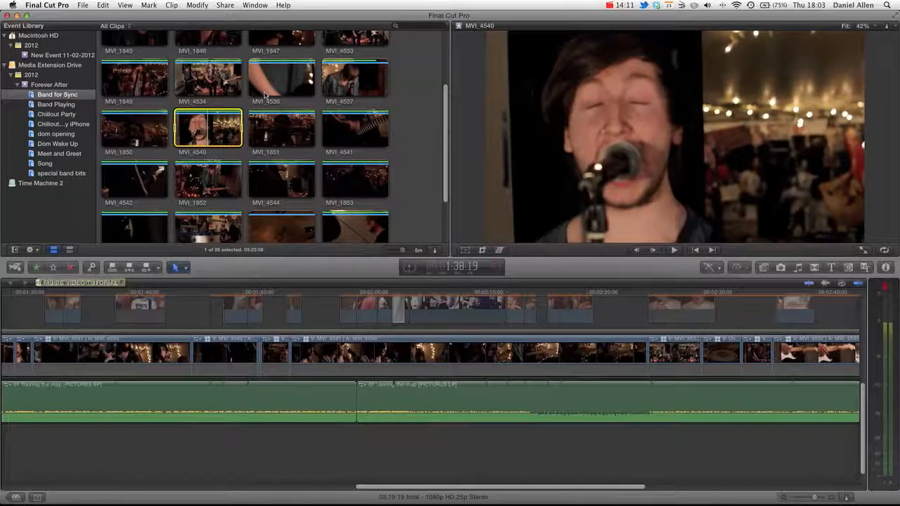
scroll(293, 156, "up", 2)
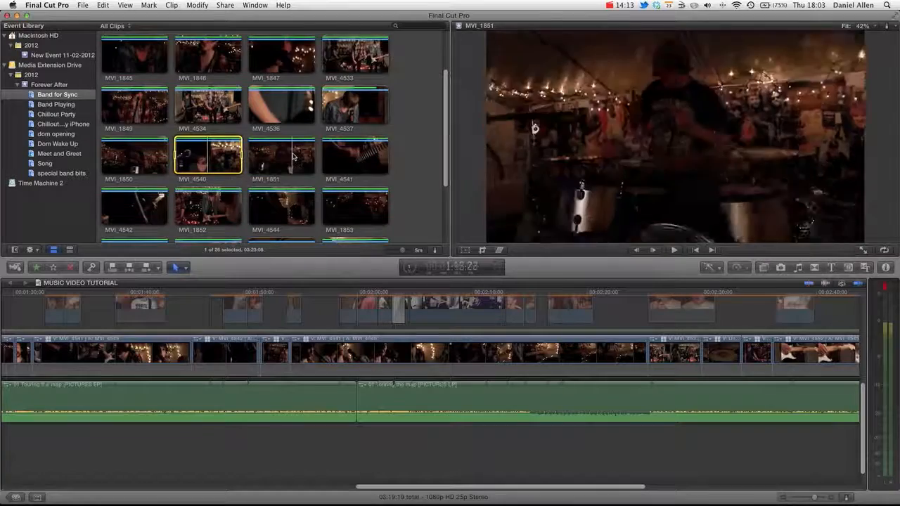
- Select all the clips in the Band for Sync collection and view the multicam and synchronize commands available for them
scroll(294, 156, "up", 5)
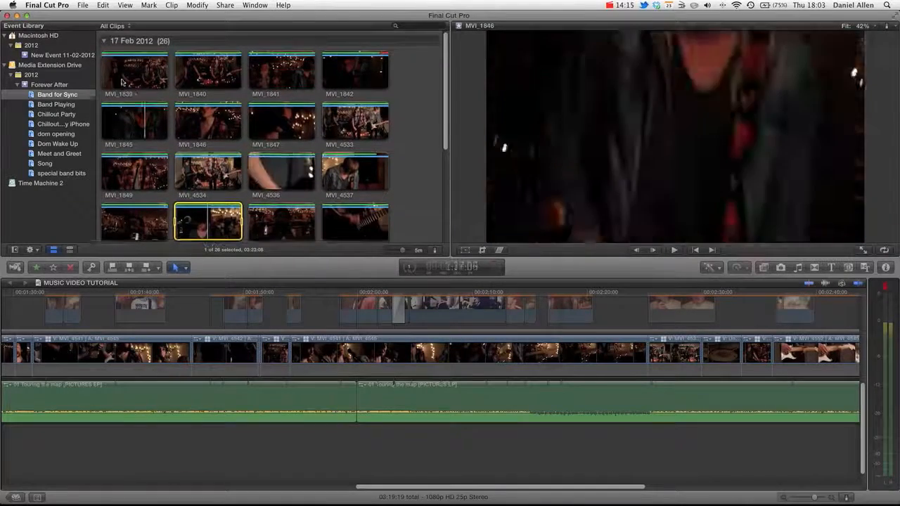
left_click(130, 78)
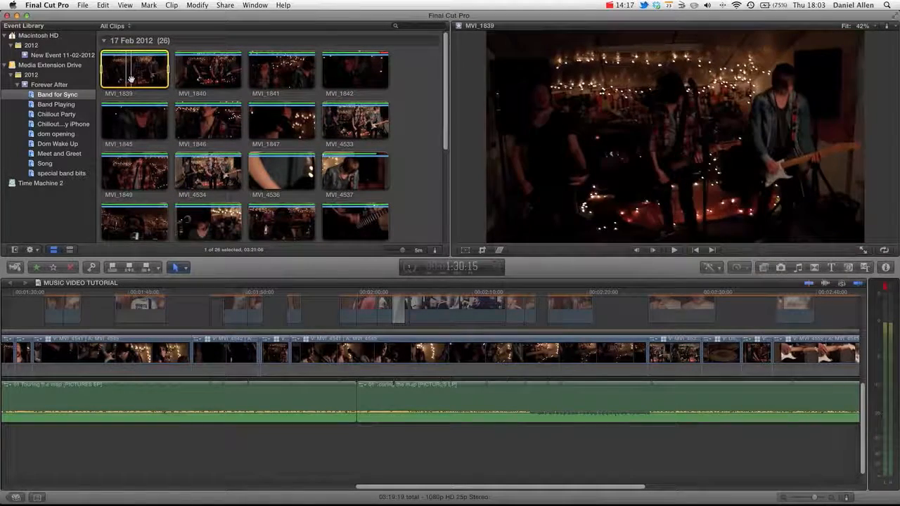
scroll(130, 85, "down", 10)
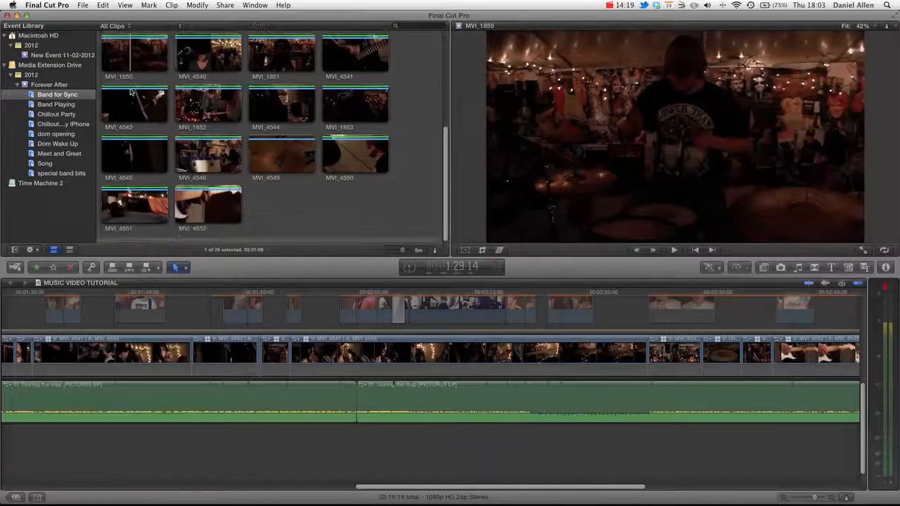
key("super+a")
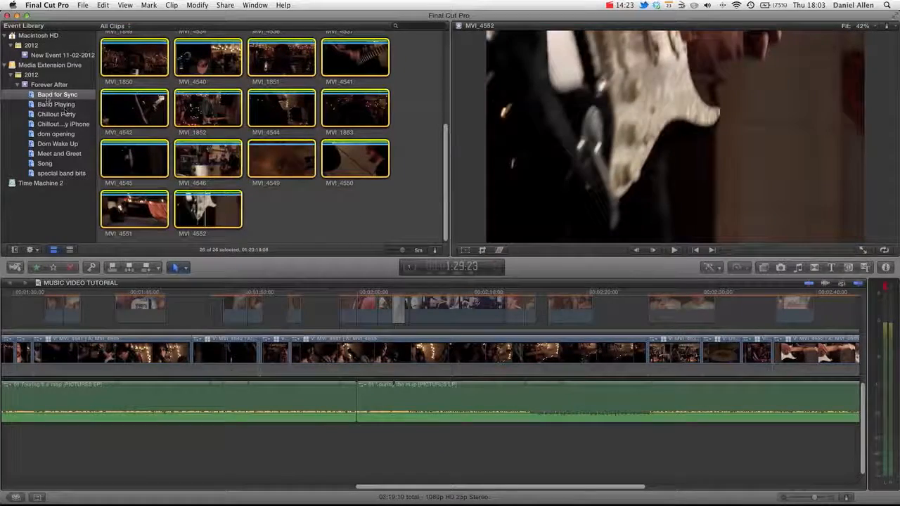
scroll(281, 113, "up", 10)
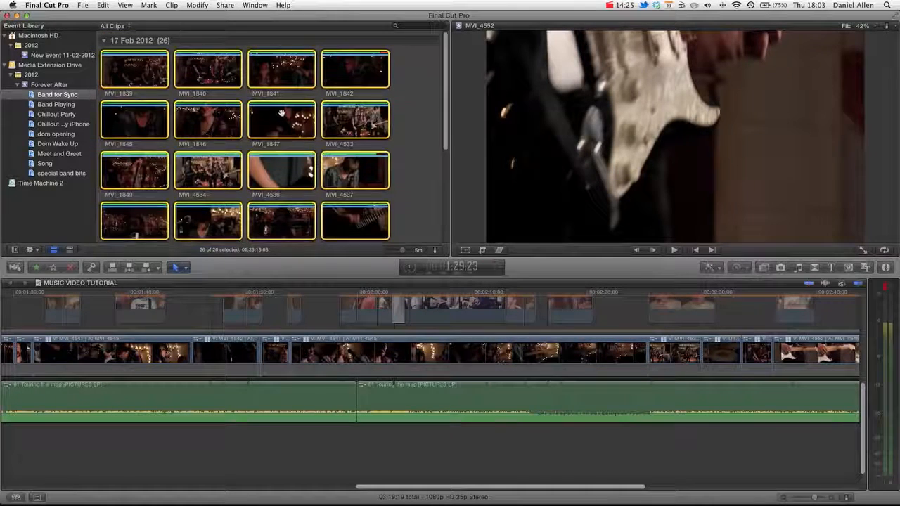
right_click(282, 71)
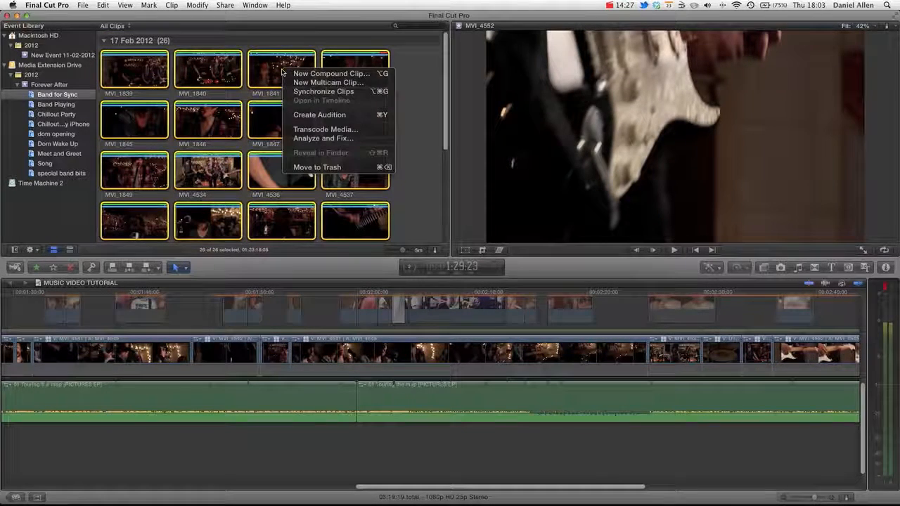
left_click(323, 91)
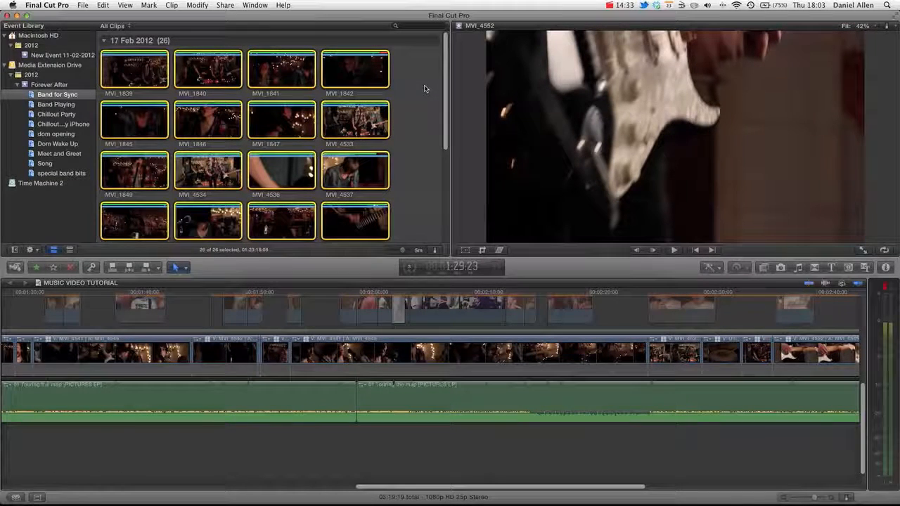
scroll(423, 89, "down", 8)
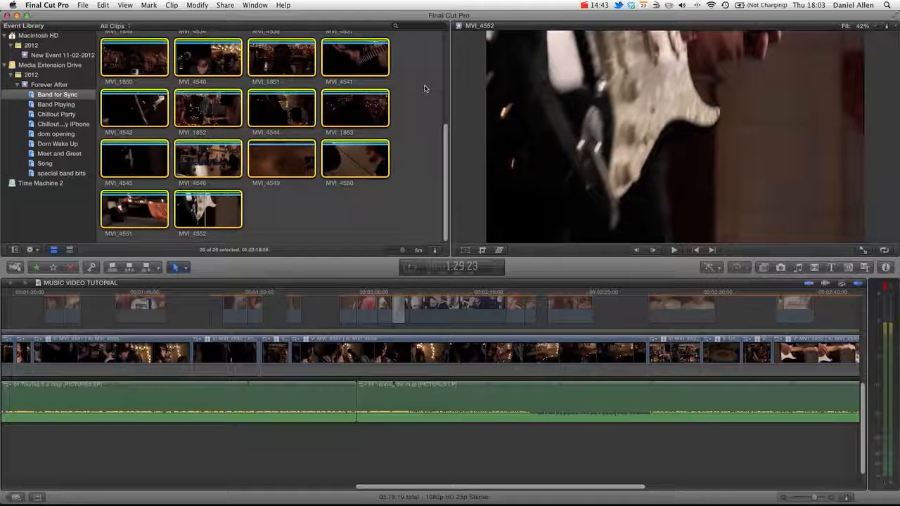
left_click(319, 198)
- Play clip MVI_1846 from about 32 seconds in, pausing and resuming to examine the singer's performance
scroll(308, 181, "up", 5)
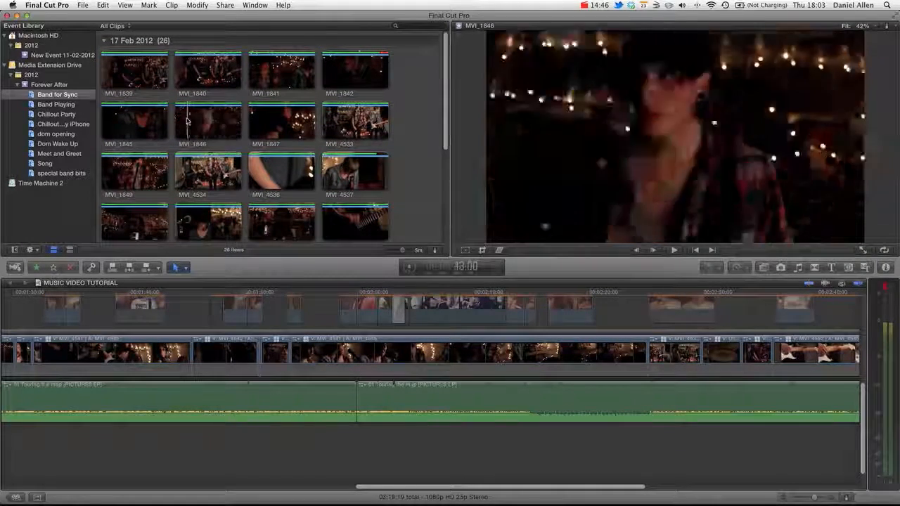
key("space")
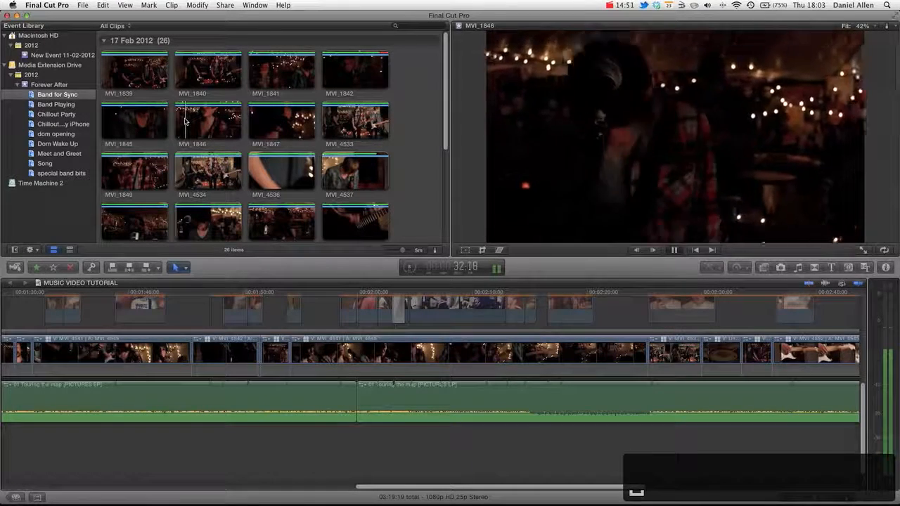
key("space")
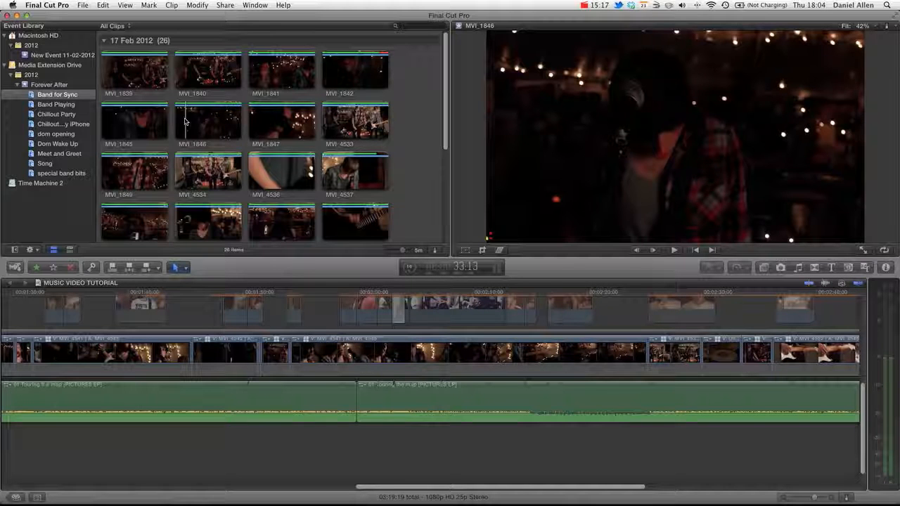
key("space")
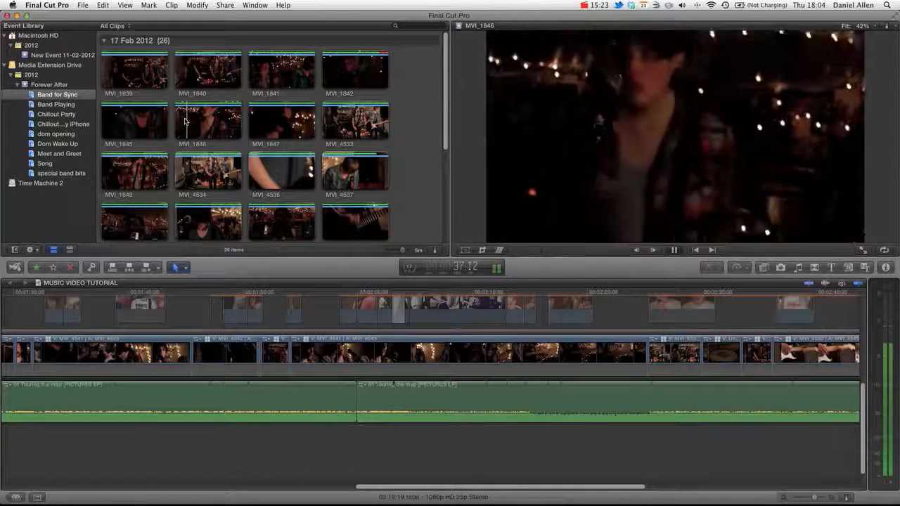
key("space")
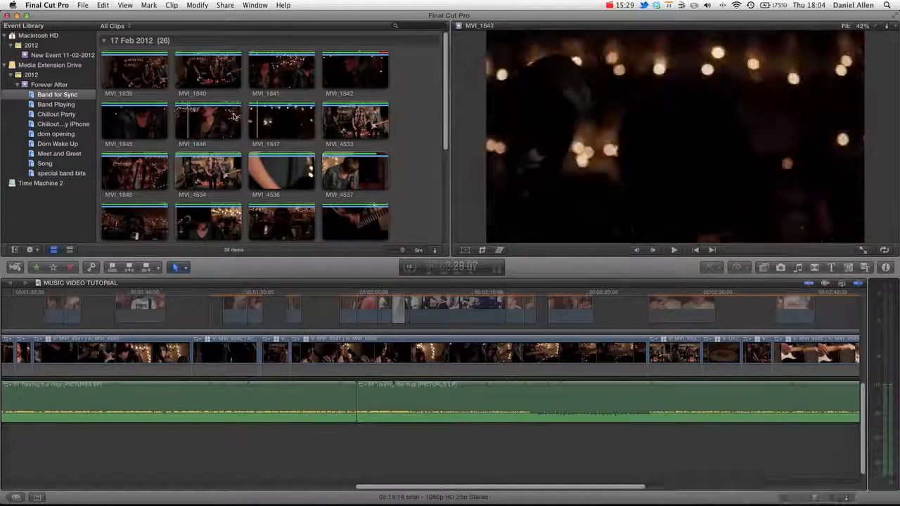
- Compare playback of MVI_1846 near 2:43 with MVI_4534 near 2:18, and review the opening section of MVI_1846
key("space")
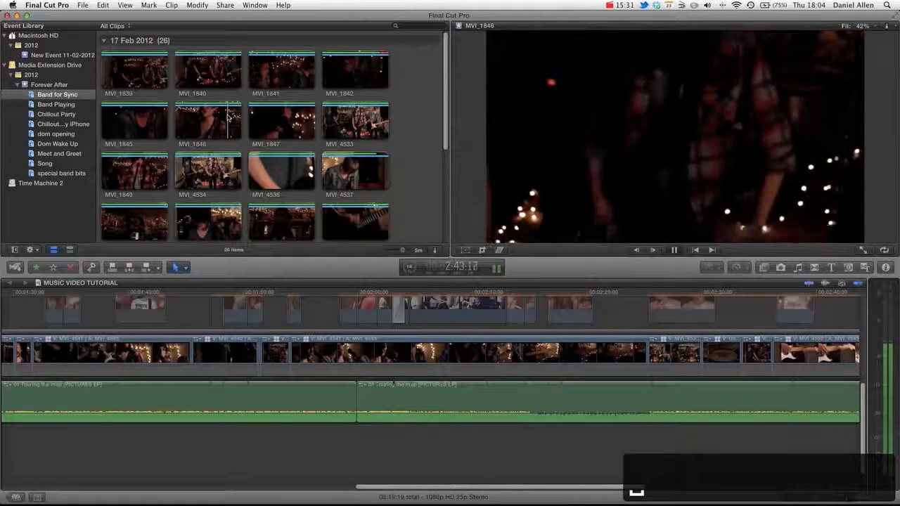
key("space")
key("space")
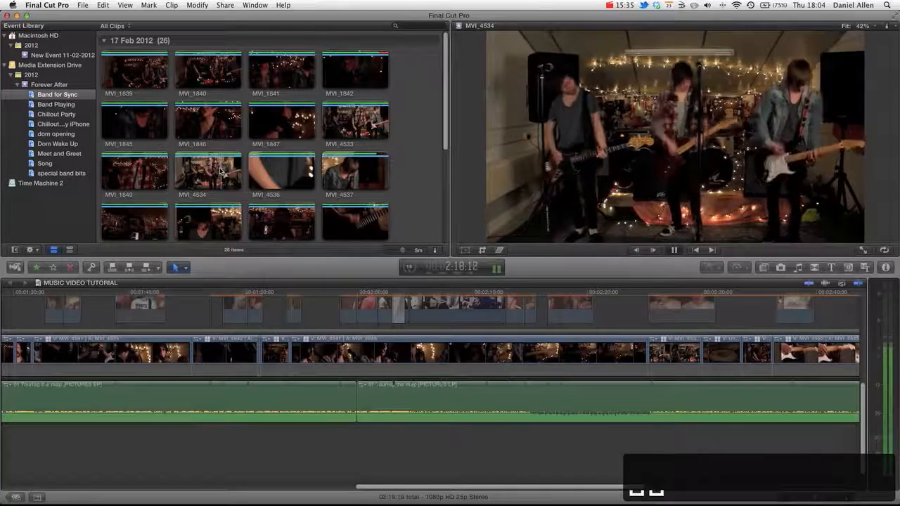
key("space")
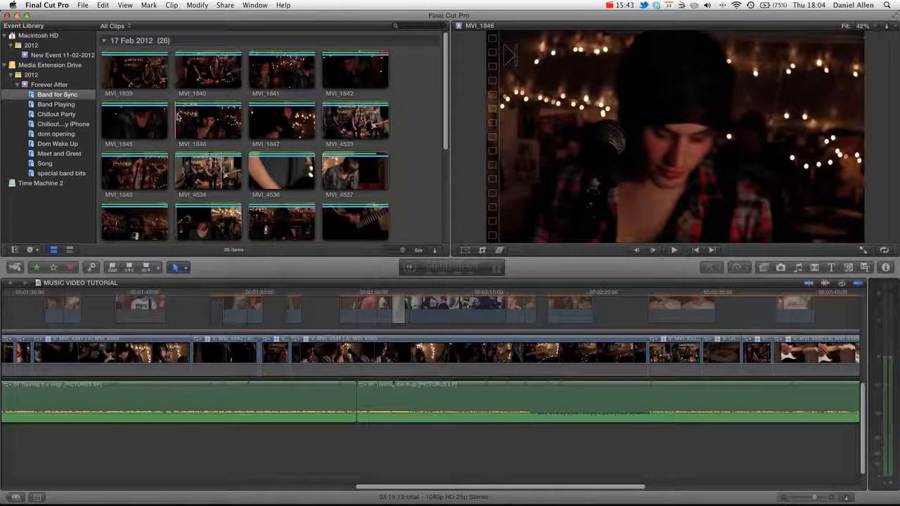
key("space")
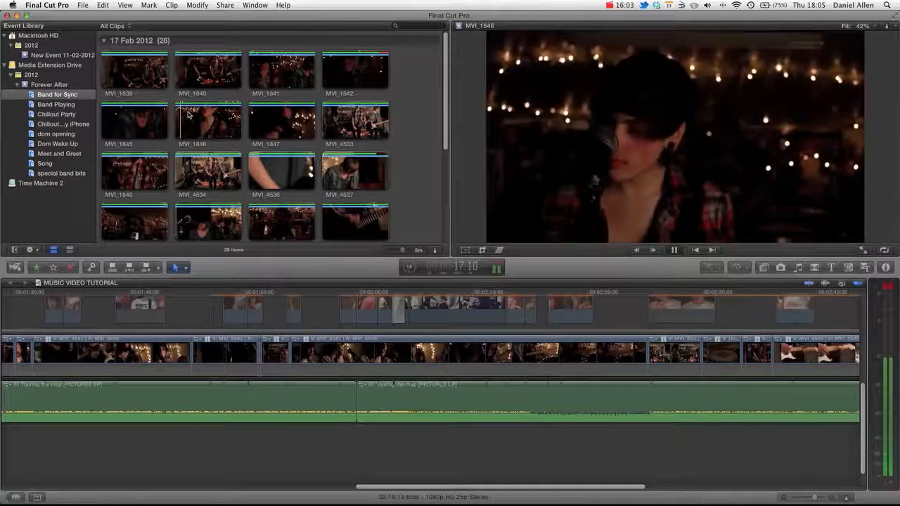
key("space")
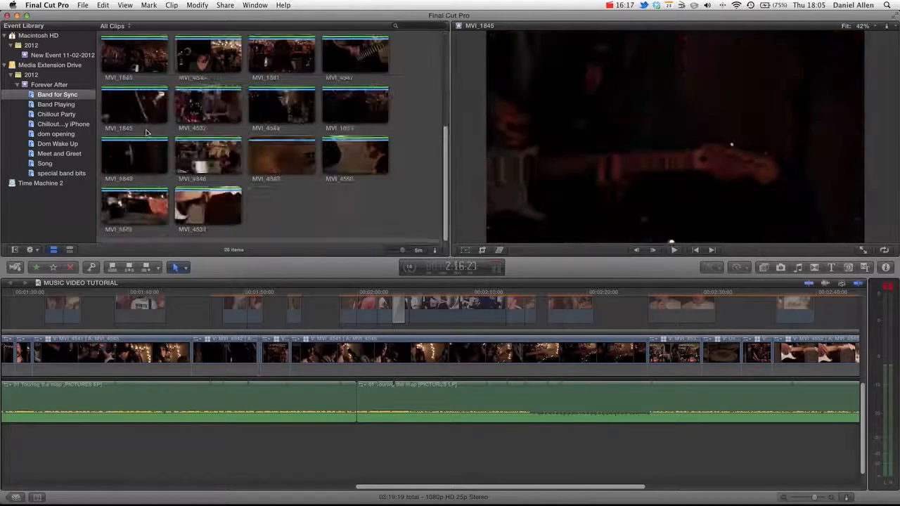
scroll(146, 133, "up", 3)
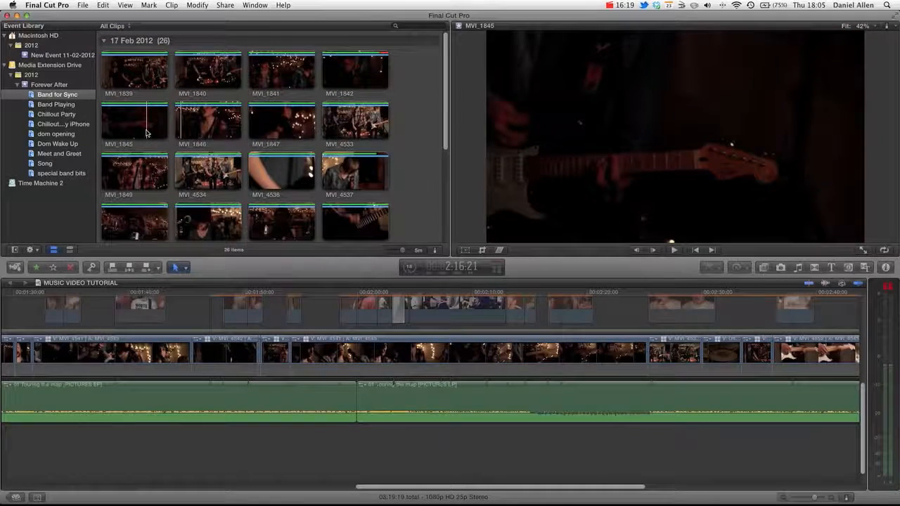
- Find the multicam clip Band Playing Sync 1 in the Forever After event and open it for angle editing
left_click(63, 105)
scroll(62, 107, "down", 1)
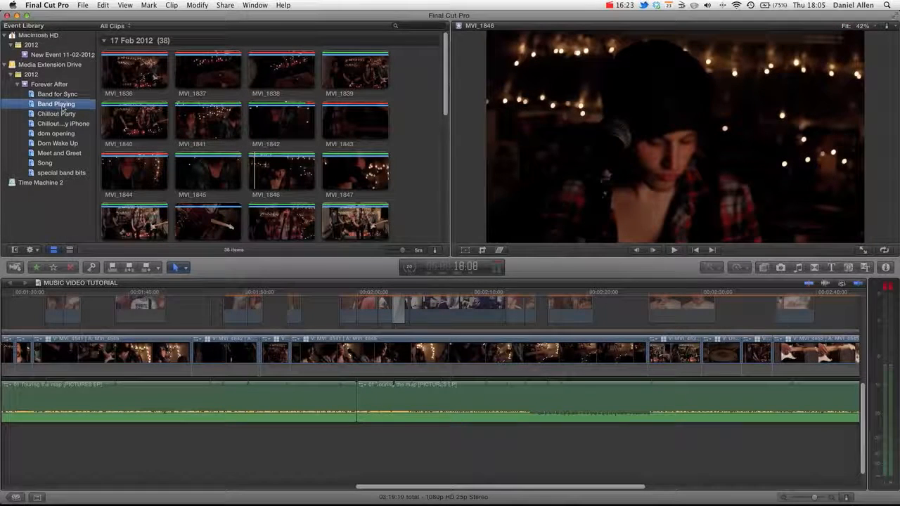
left_click(61, 84)
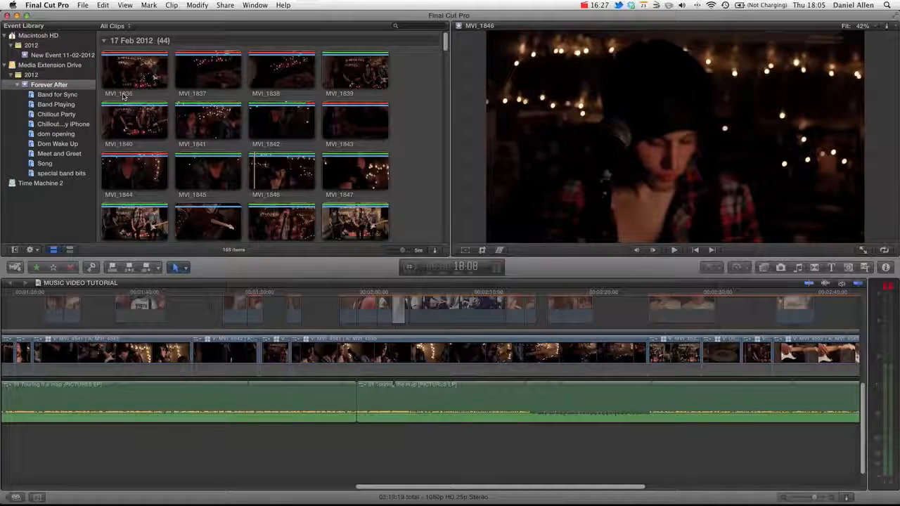
scroll(137, 99, "down", 10)
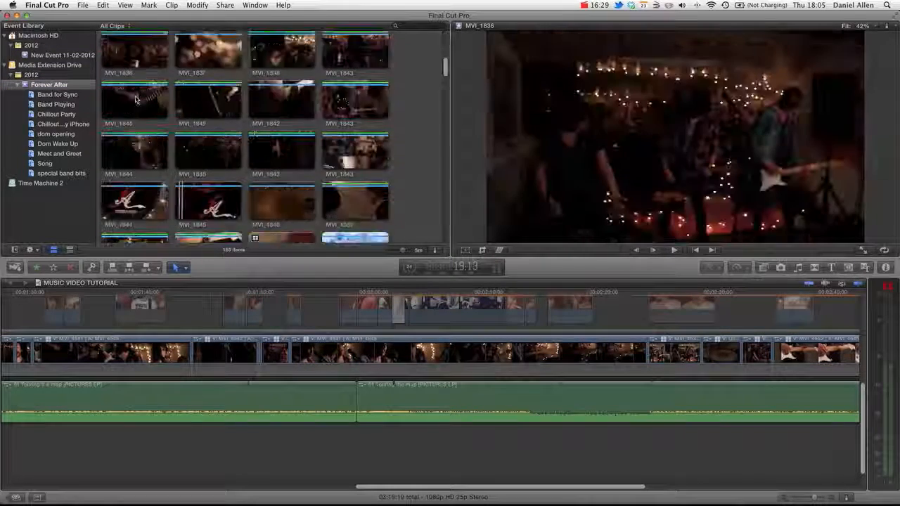
scroll(137, 99, "down", 3)
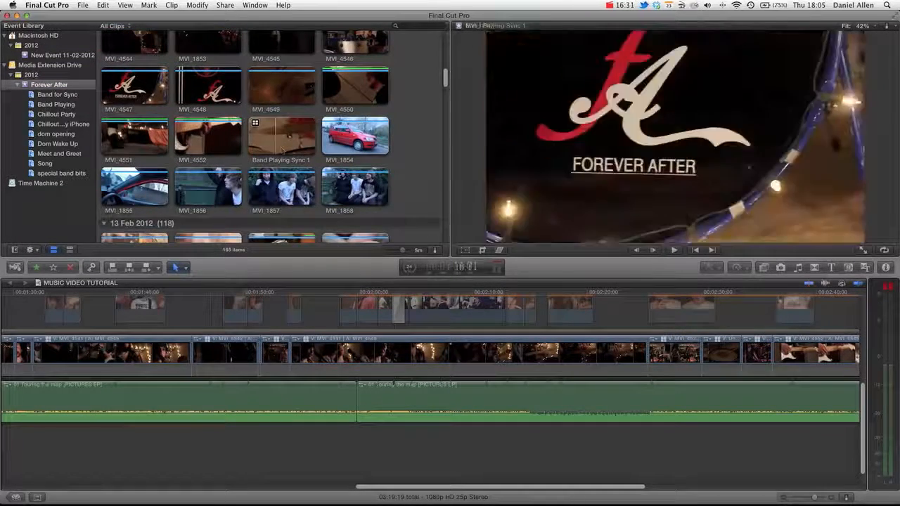
left_click(272, 146)
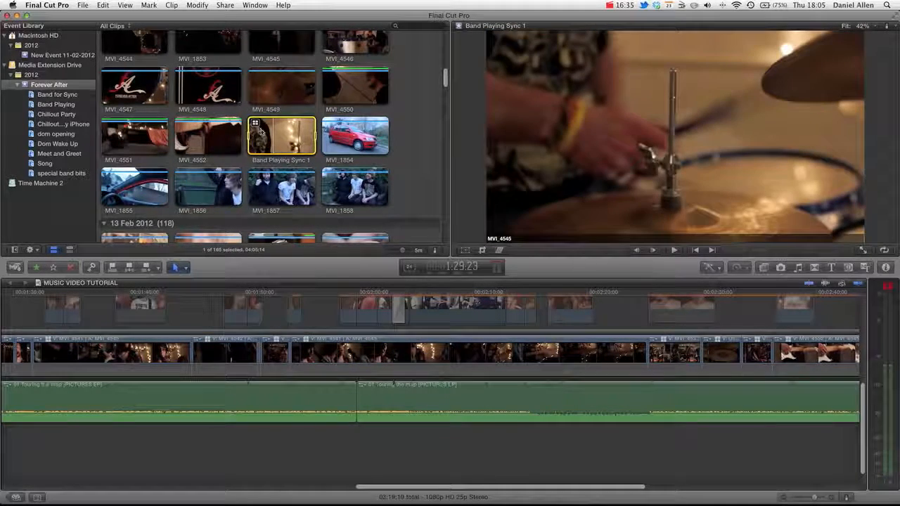
double_click(262, 130)
right_click(263, 128)
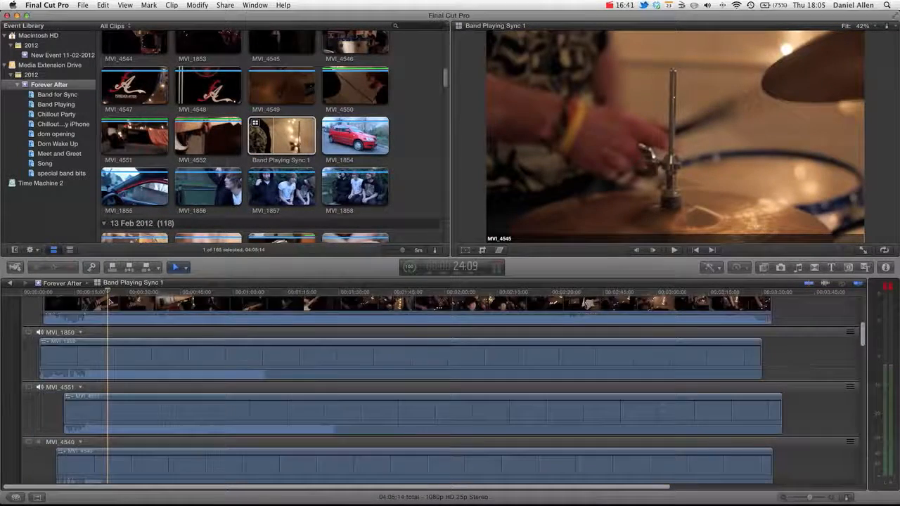
- Reduce the clip height of the multicam angles and display them as filmstrips without audio waveforms
scroll(112, 378, "down", 3)
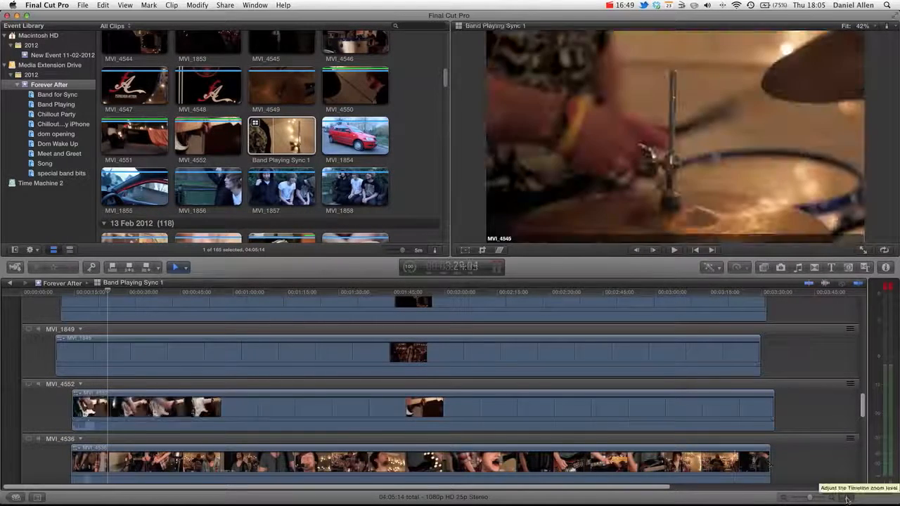
left_click(846, 497)
left_click_drag(831, 453, 814, 453)
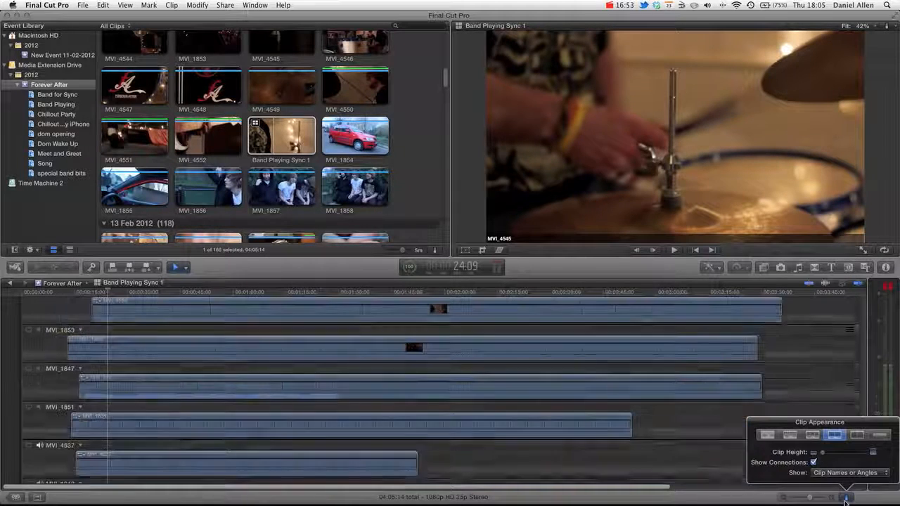
left_click(846, 498)
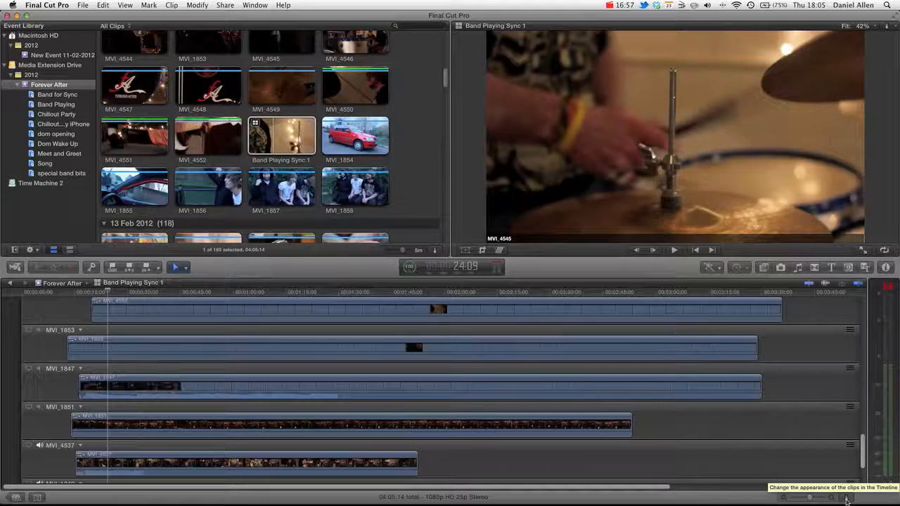
left_click(846, 498)
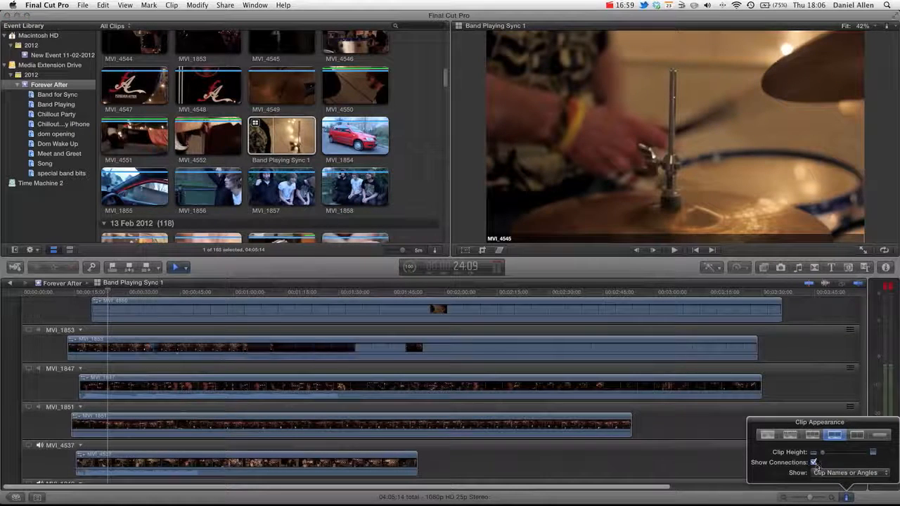
left_click(857, 435)
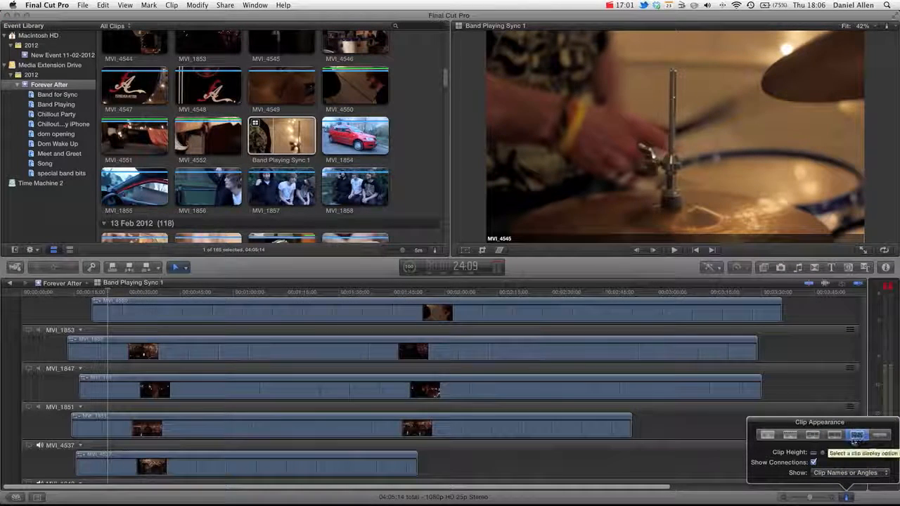
left_click(846, 497)
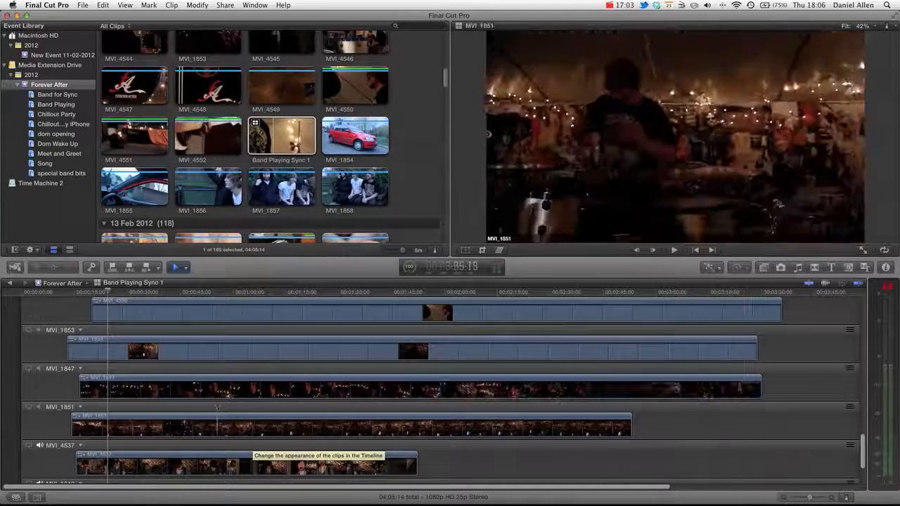
- Place the playhead at 15:01 and try to move the MVI_1847 angle higher in the angle order
left_click(124, 368)
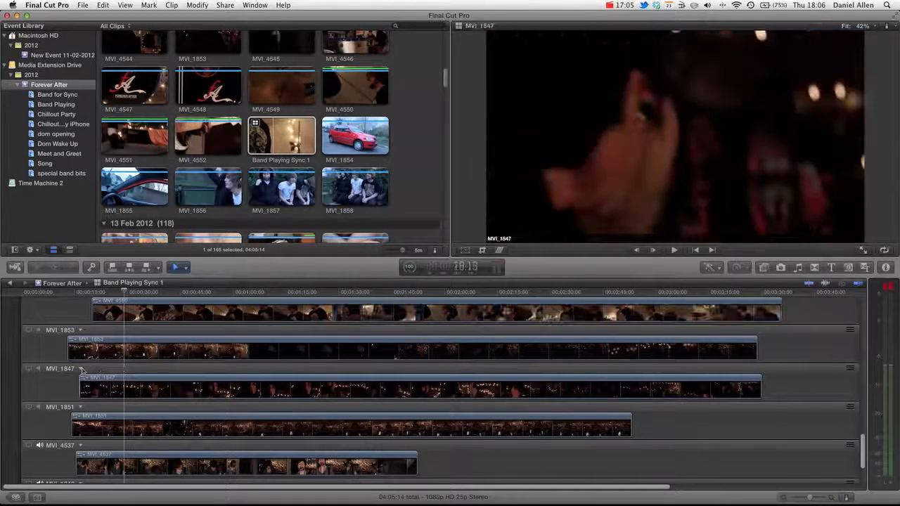
left_click(92, 368)
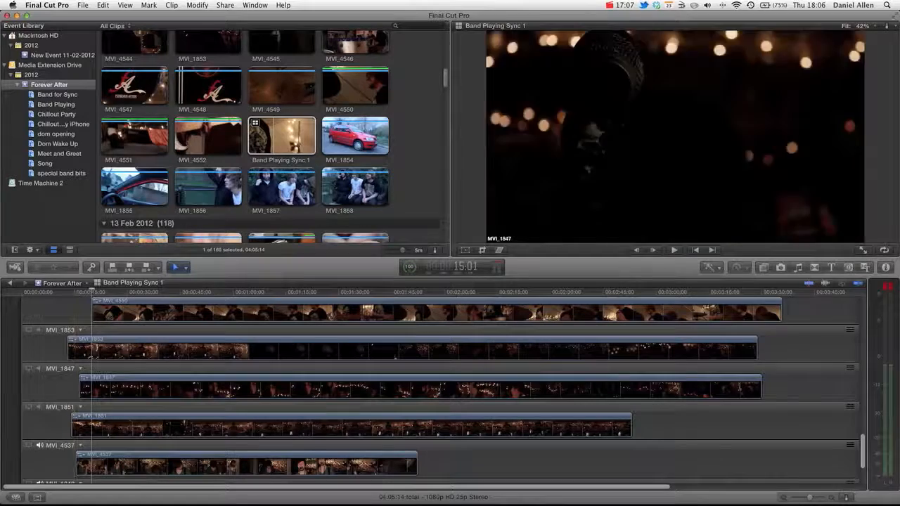
left_click_drag(847, 368, 847, 293)
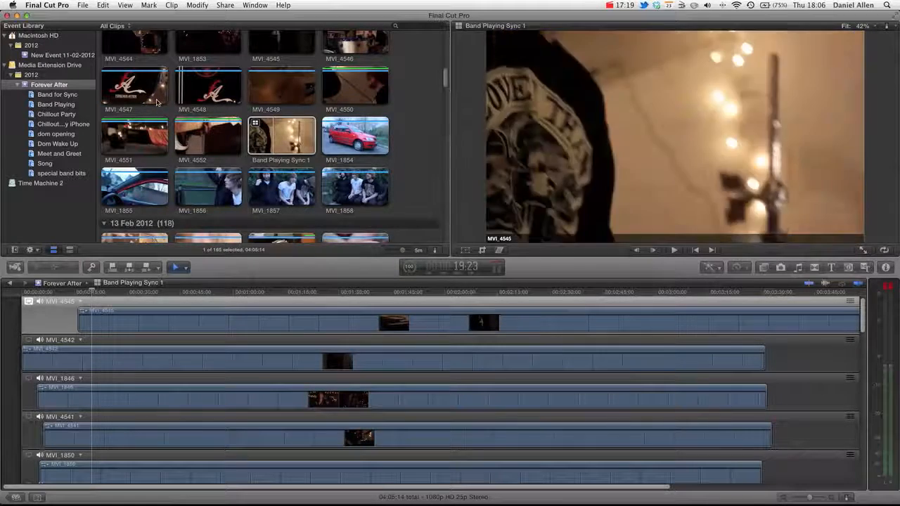
scroll(157, 101, "up", 1)
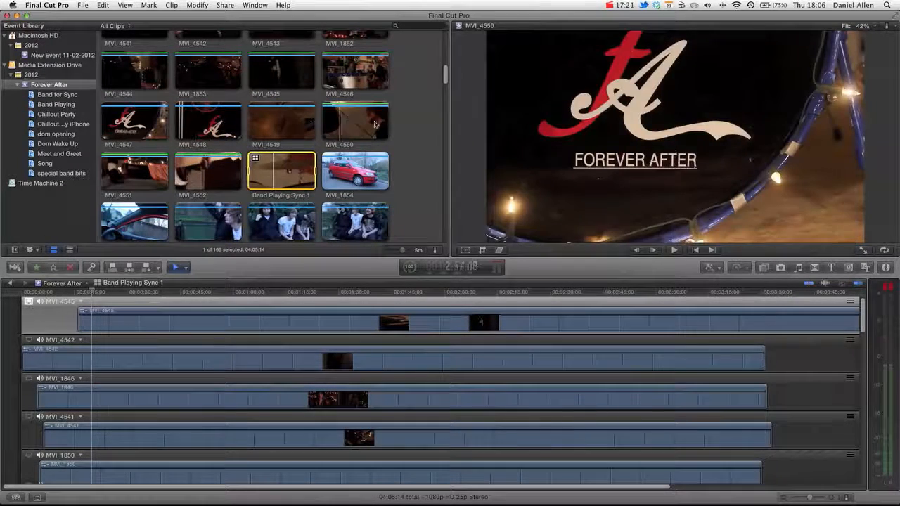
- Add a new angle below MVI_4545 in the multicam clip and place the whole MVI_4550 clip in it
left_click(336, 120)
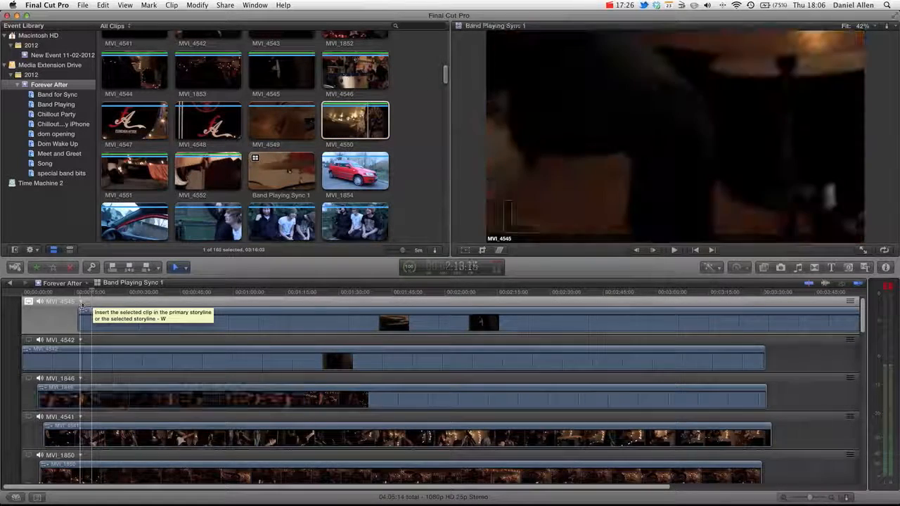
left_click(81, 302)
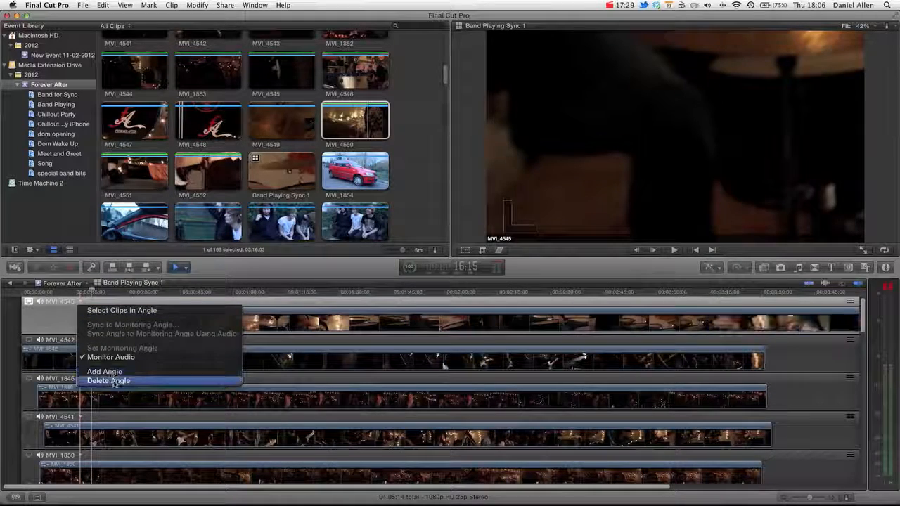
left_click(113, 372)
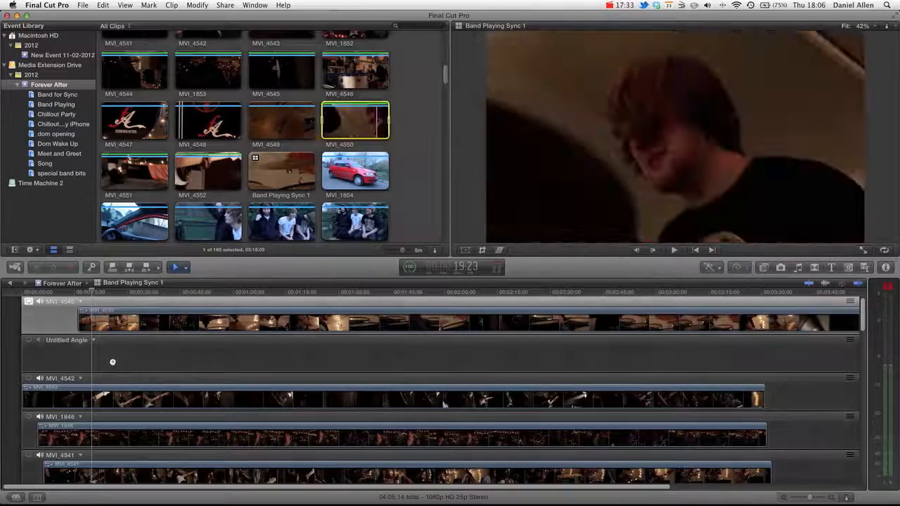
left_click_drag(115, 359, 116, 364)
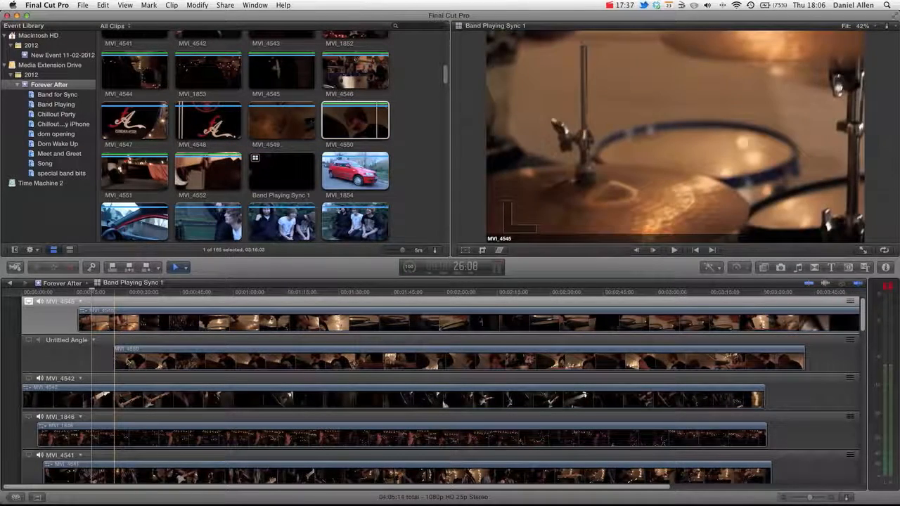
- Sync the new angle holding MVI_4550 to the monitoring angle using audio
left_click(128, 361)
right_click(128, 359)
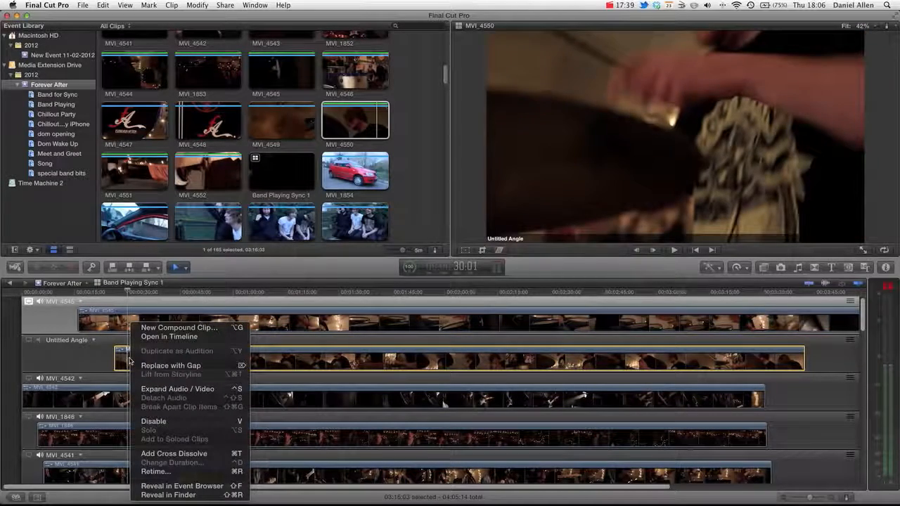
left_click(93, 339)
left_click(92, 339)
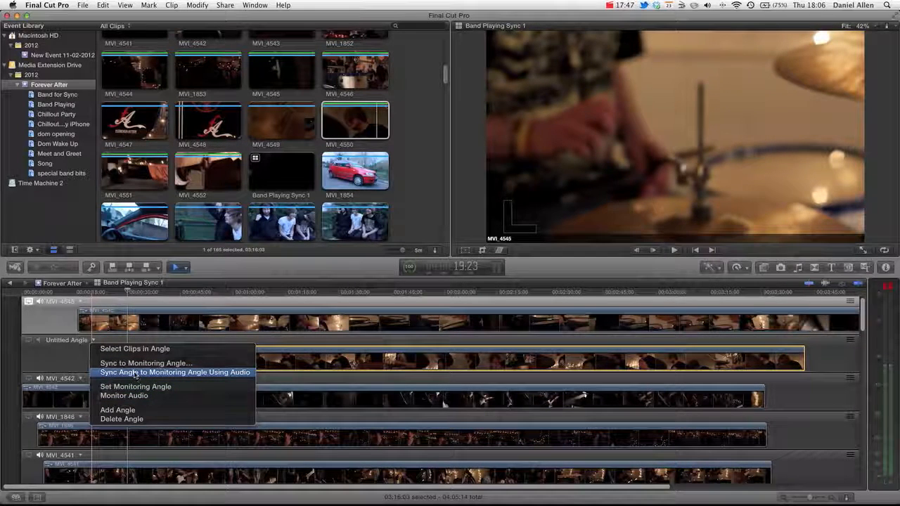
left_click(159, 372)
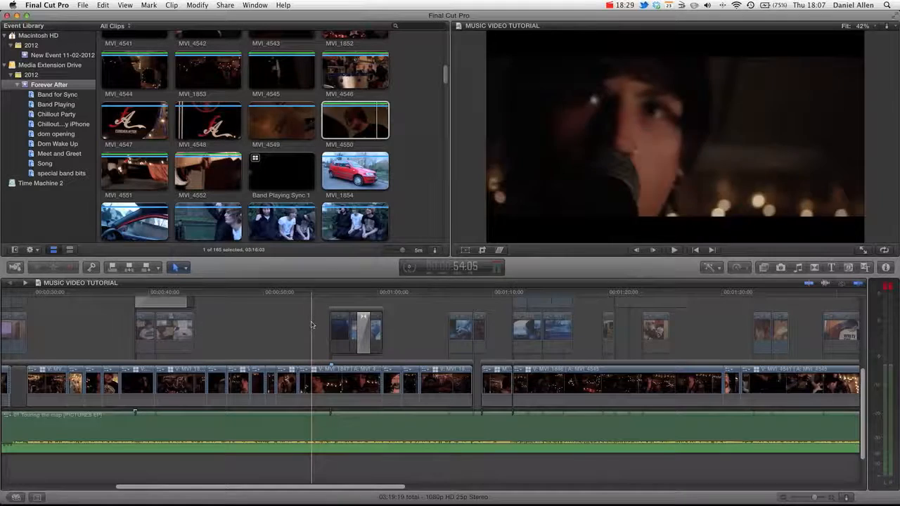
- In the MUSIC VIDEO TUTORIAL project, select the disabled connected clips between about 13 and 29 seconds and enable them
scroll(271, 338, "up", 5)
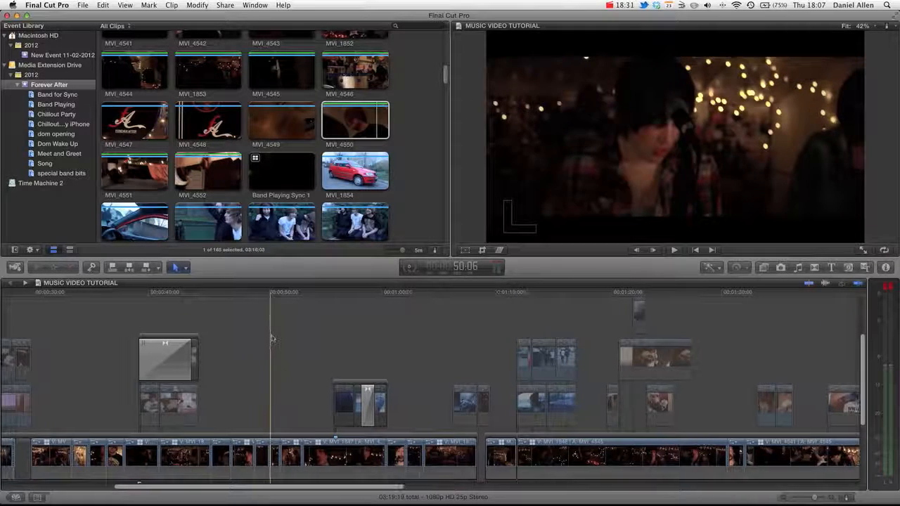
scroll(271, 339, "left", 5)
scroll(256, 336, "left", 1)
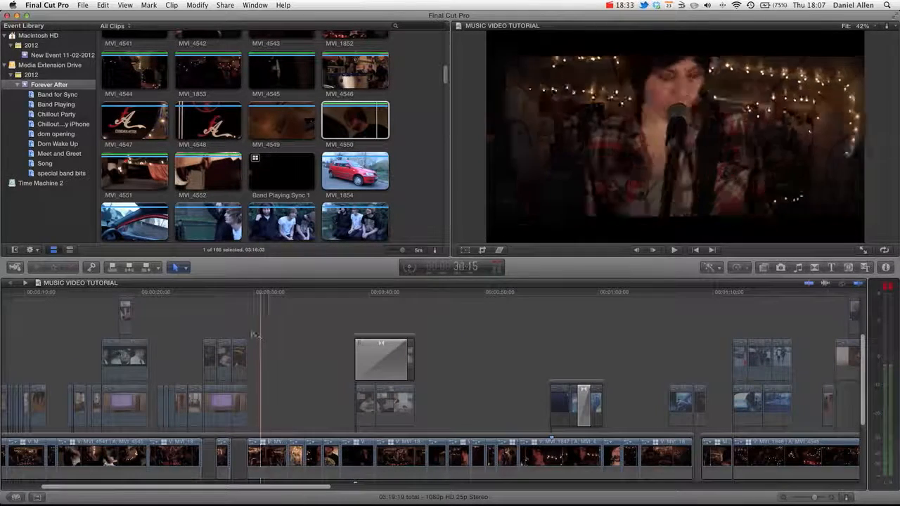
left_click_drag(260, 322, 70, 418)
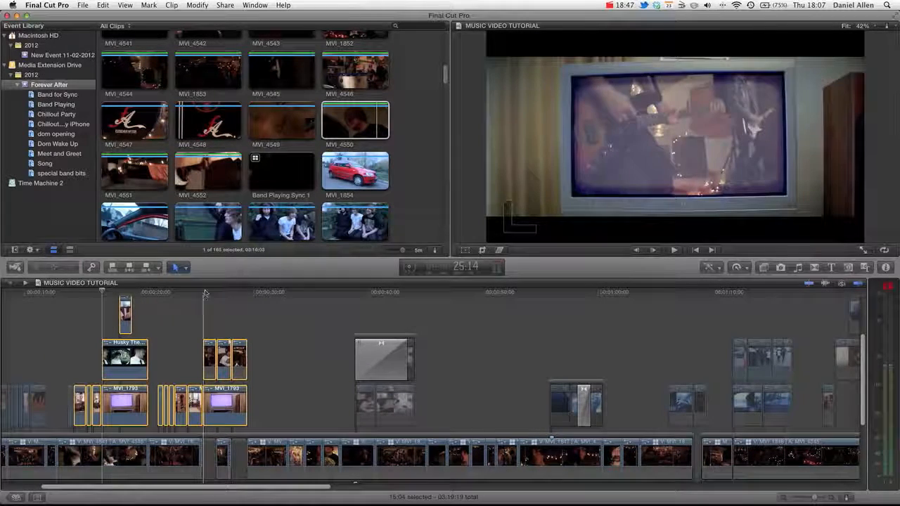
- Play the project from about 25 seconds to just past 30 seconds to review the enabled television and cutaway clips
key("space")
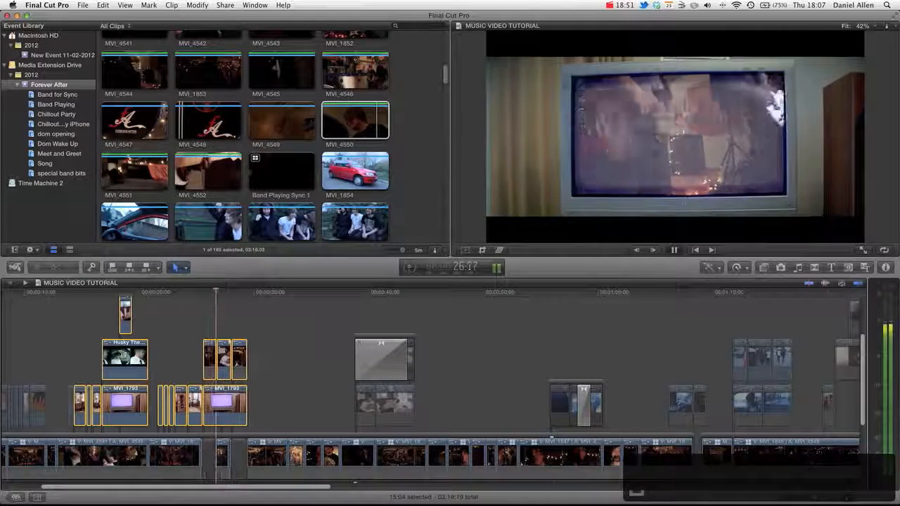
key("space")
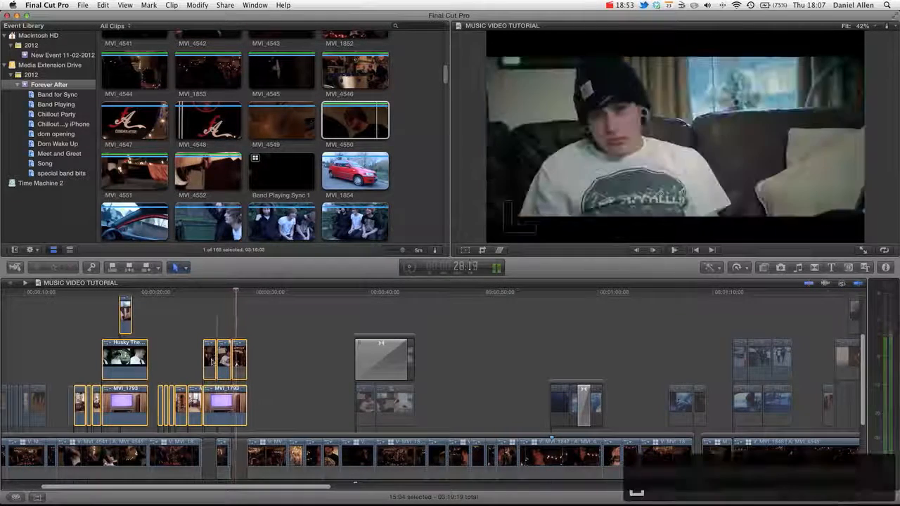
key("space")
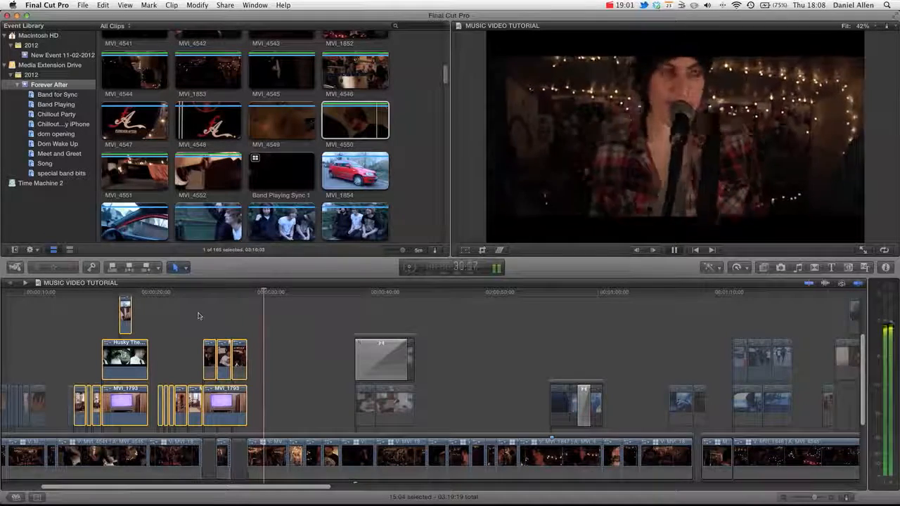
key("space")
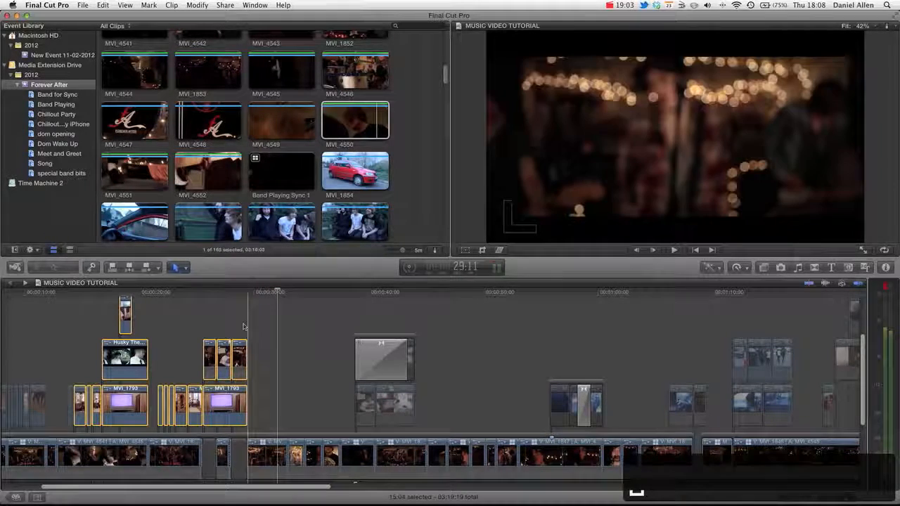